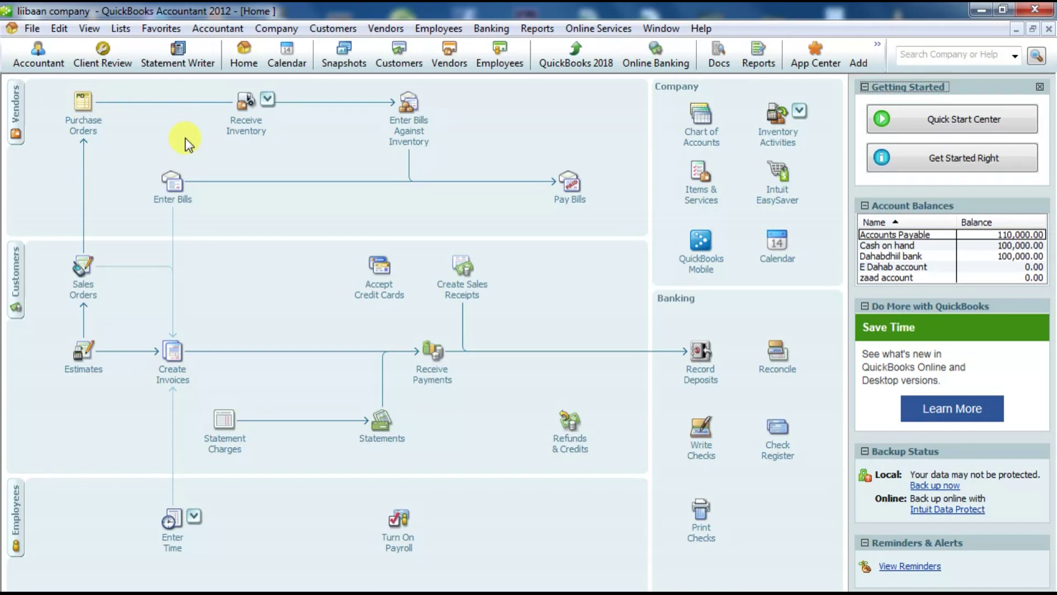
Start receiving inventory with a bill and set the vendor to thailand supplier
left_click(268, 101)
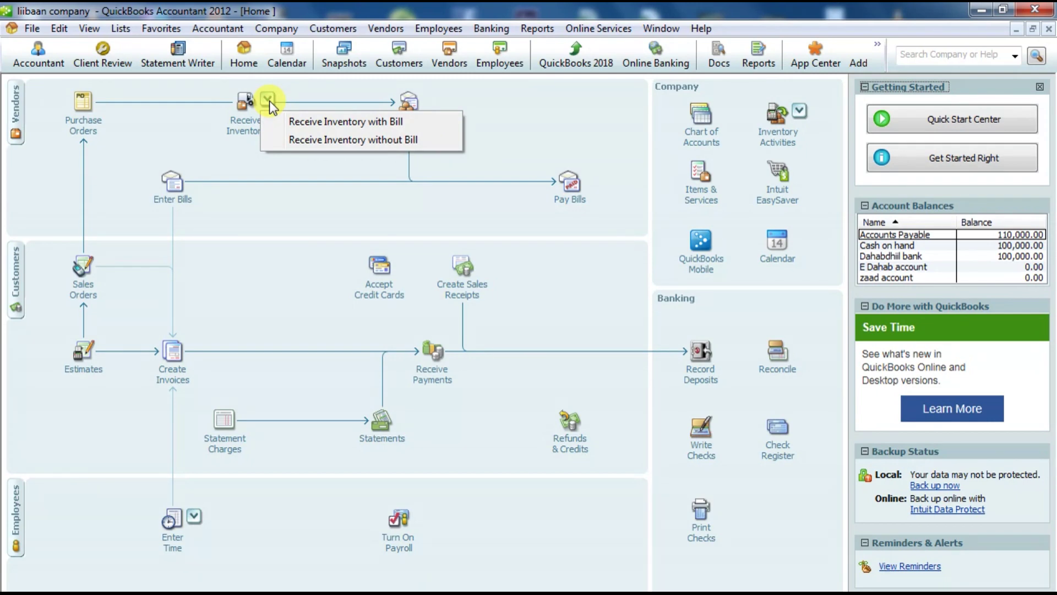
left_click(308, 124)
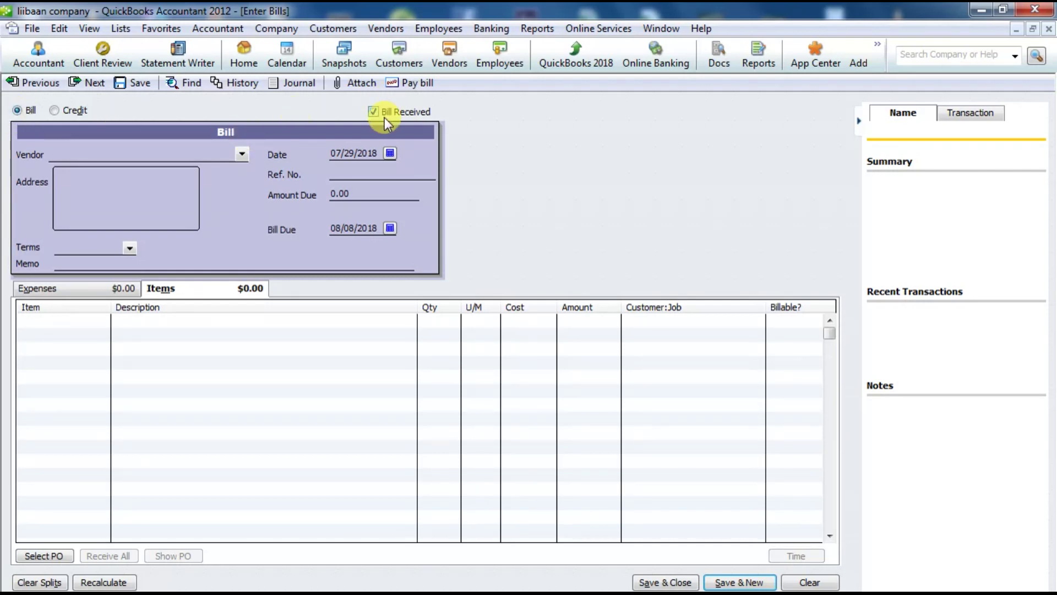
left_click(243, 155)
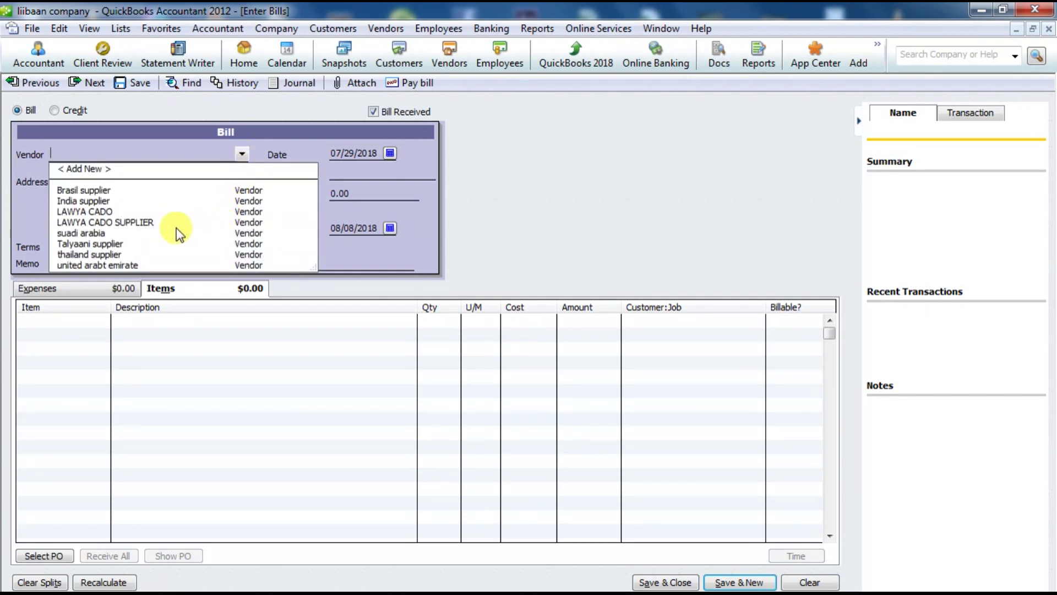
left_click(112, 233)
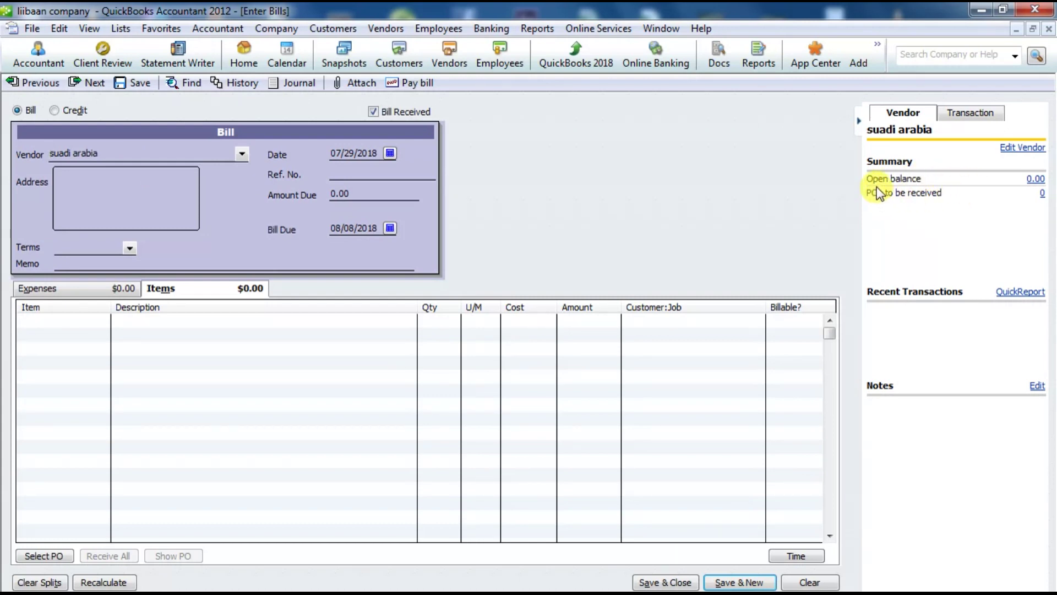
left_click(243, 156)
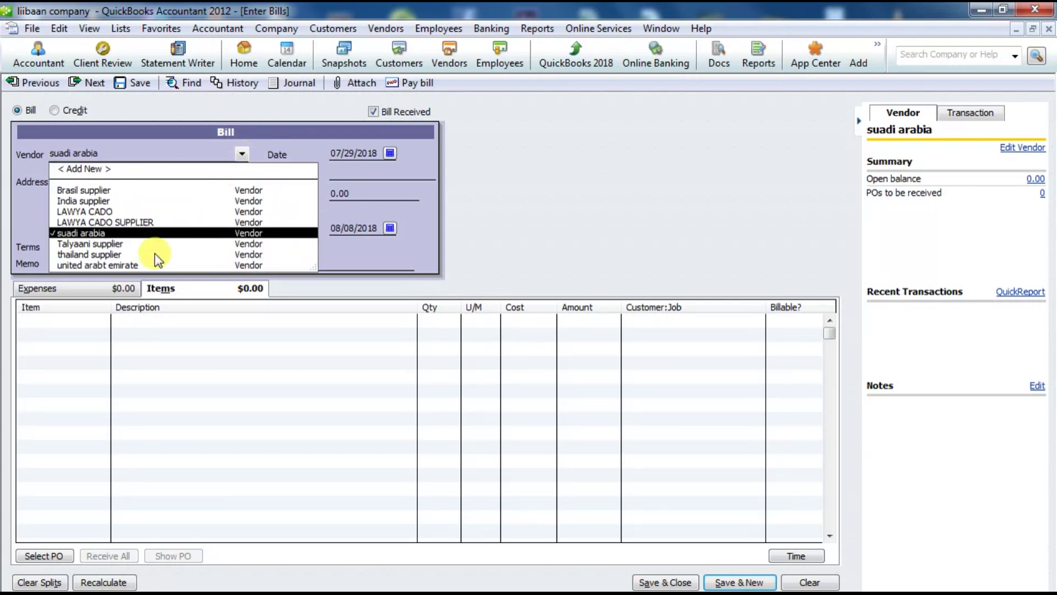
left_click(121, 255)
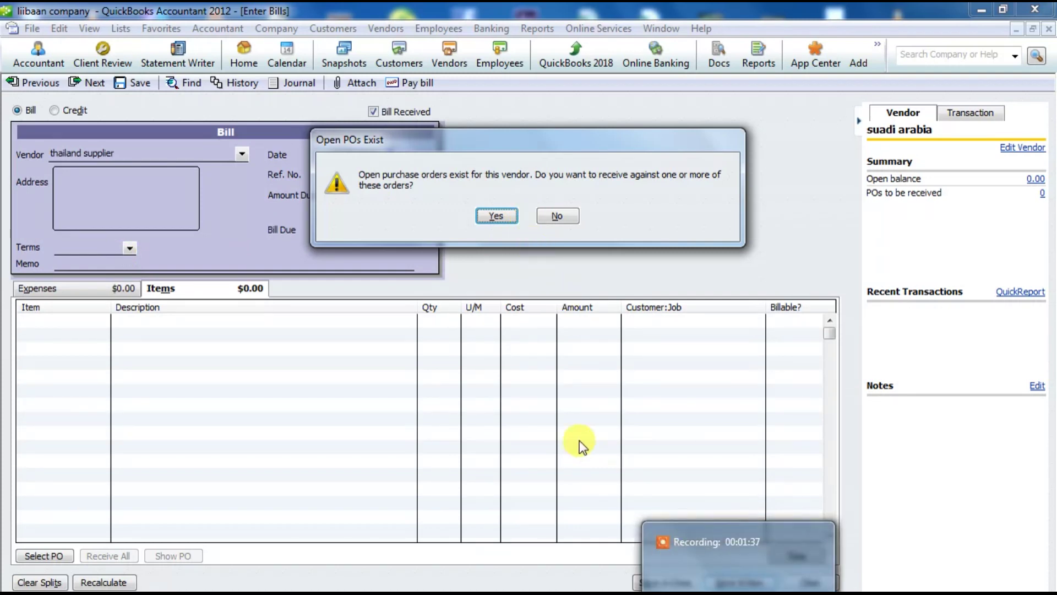
Receive the bill's items against the vendor's open purchase order dated 03/17/2018
left_click(489, 217)
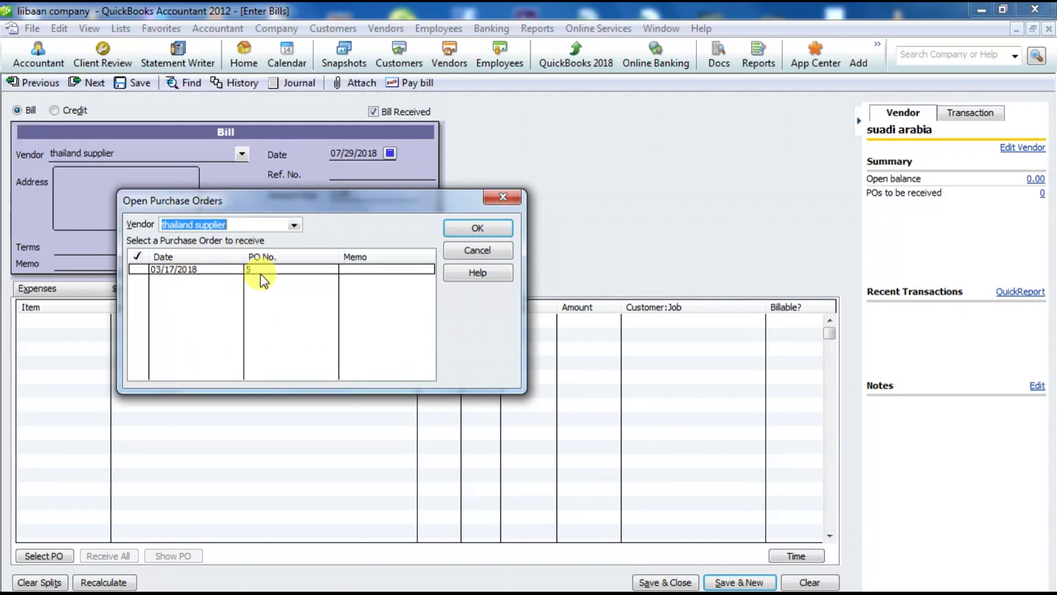
left_click(139, 269)
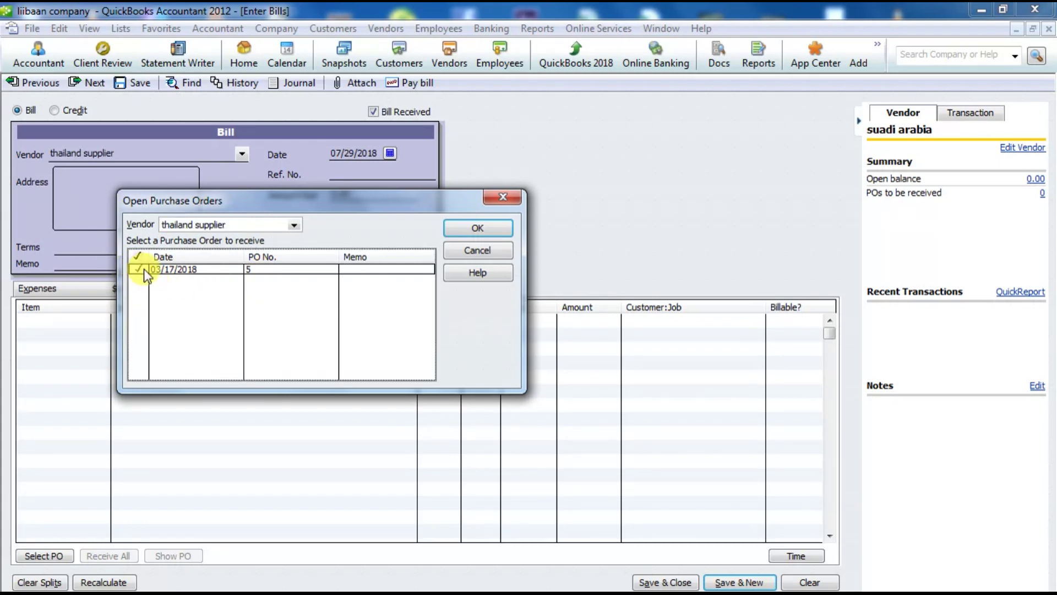
left_click(451, 227)
left_click(446, 229)
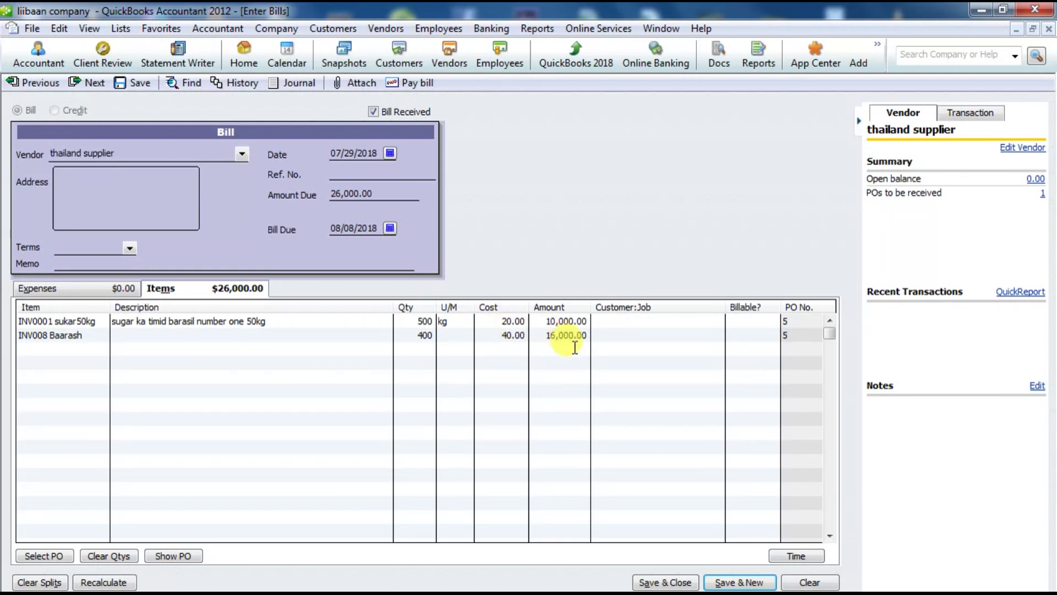
left_click(642, 321)
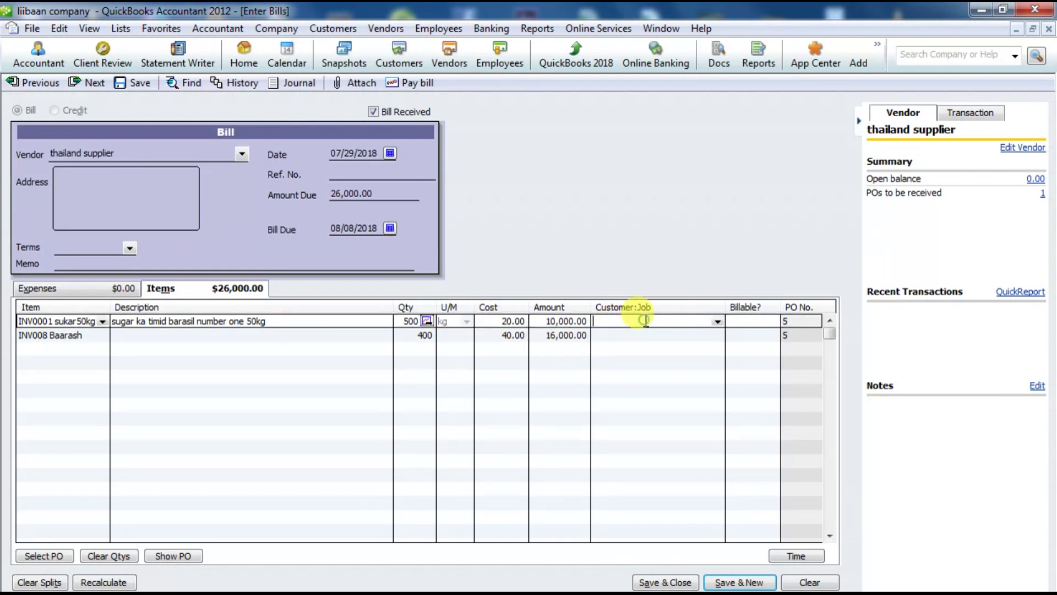
left_click(715, 323)
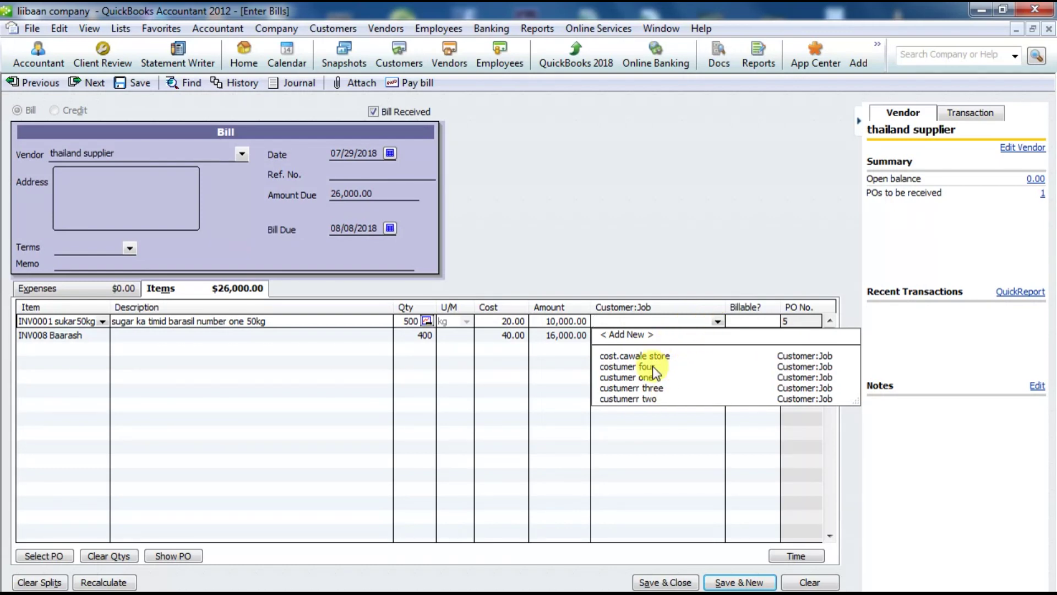
left_click(718, 322)
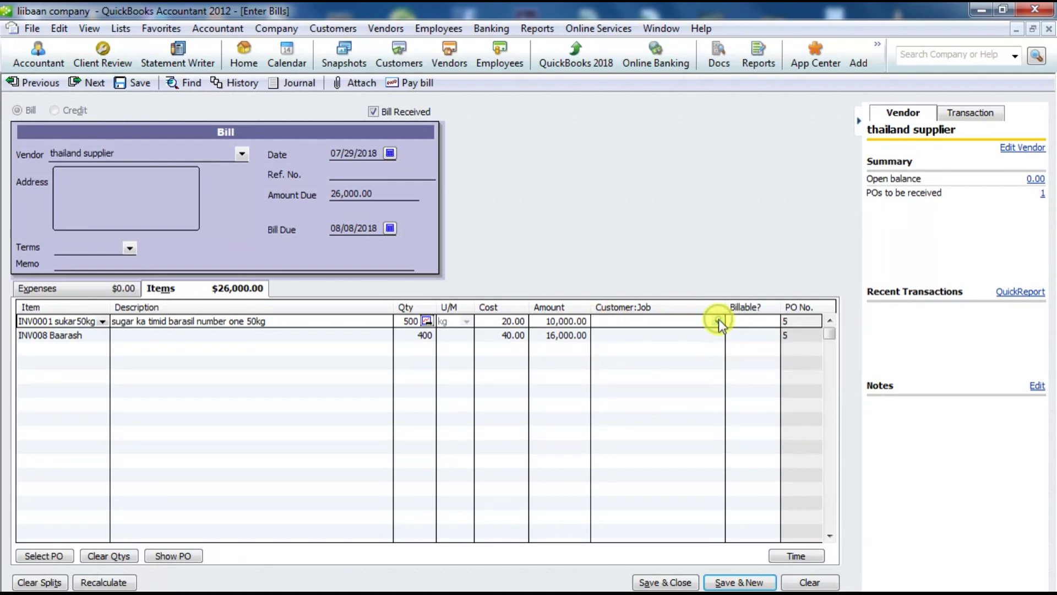
Set the received quantity of the INV008 Baarash item to 300
left_click(426, 339)
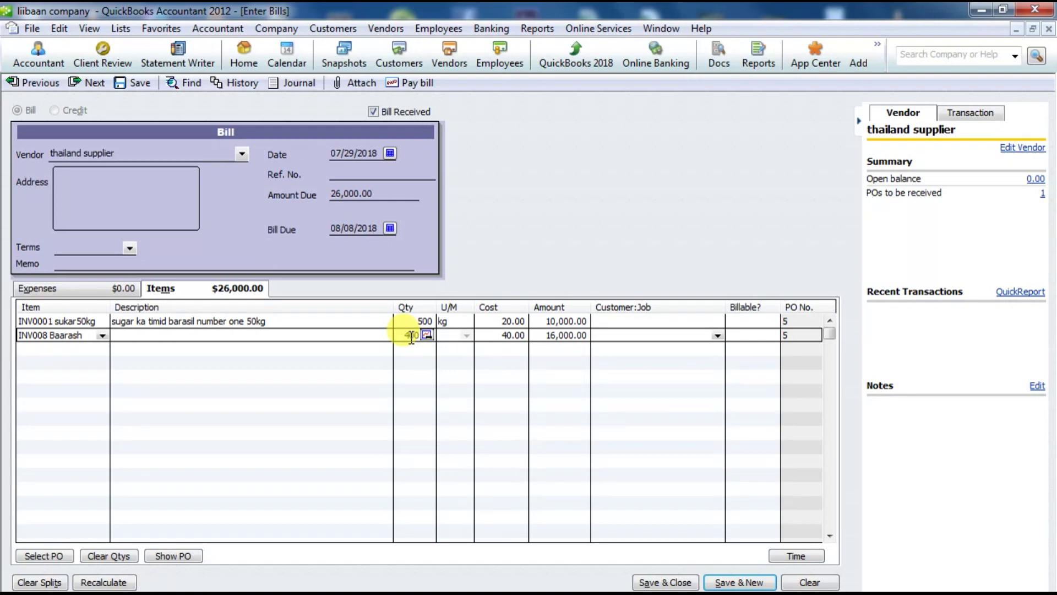
key("BackSpace")
type("3")
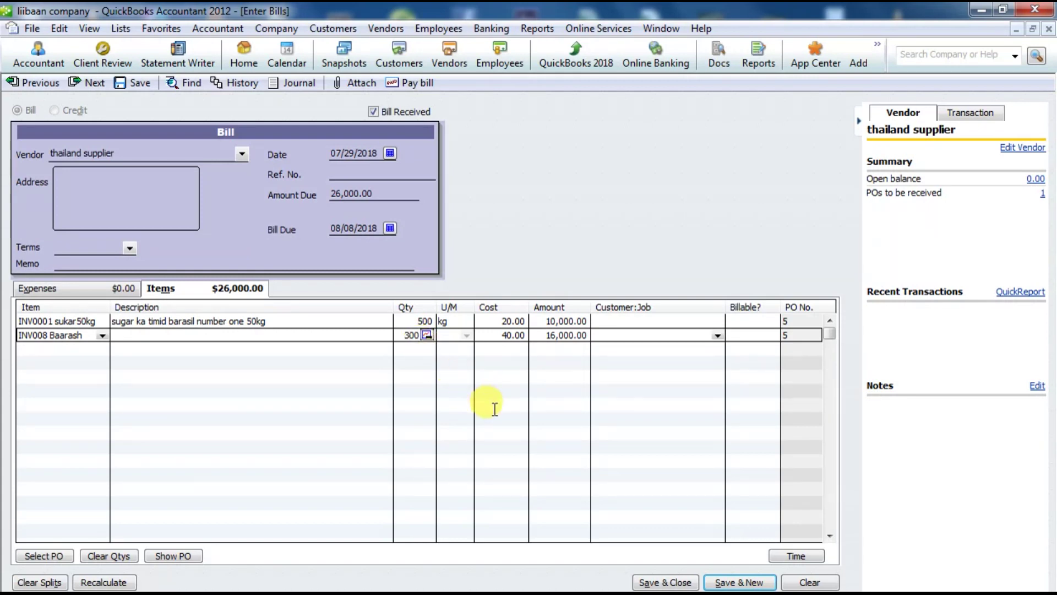
left_click(498, 368)
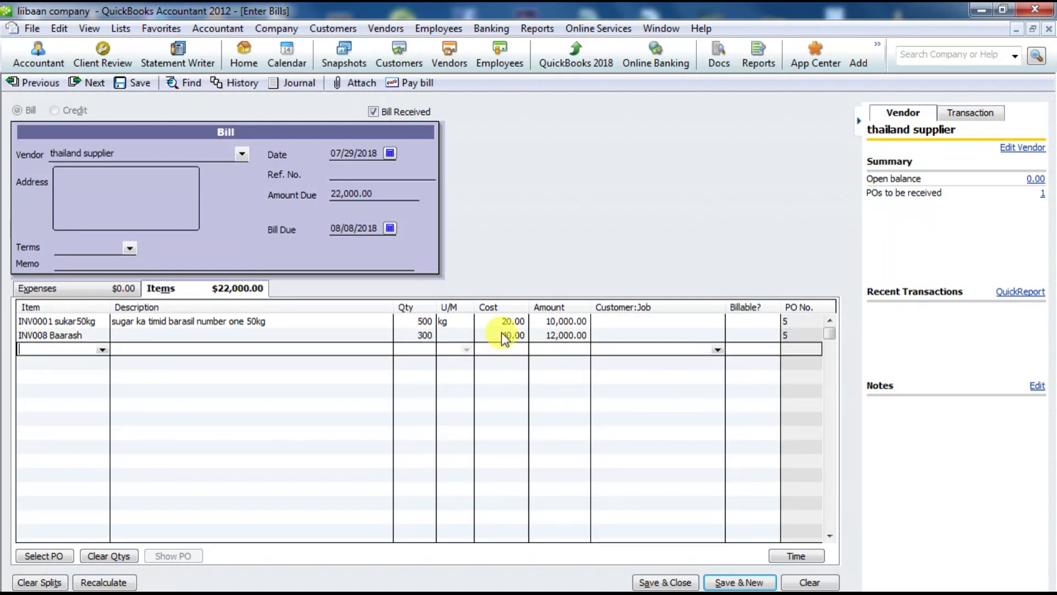
left_click(639, 328)
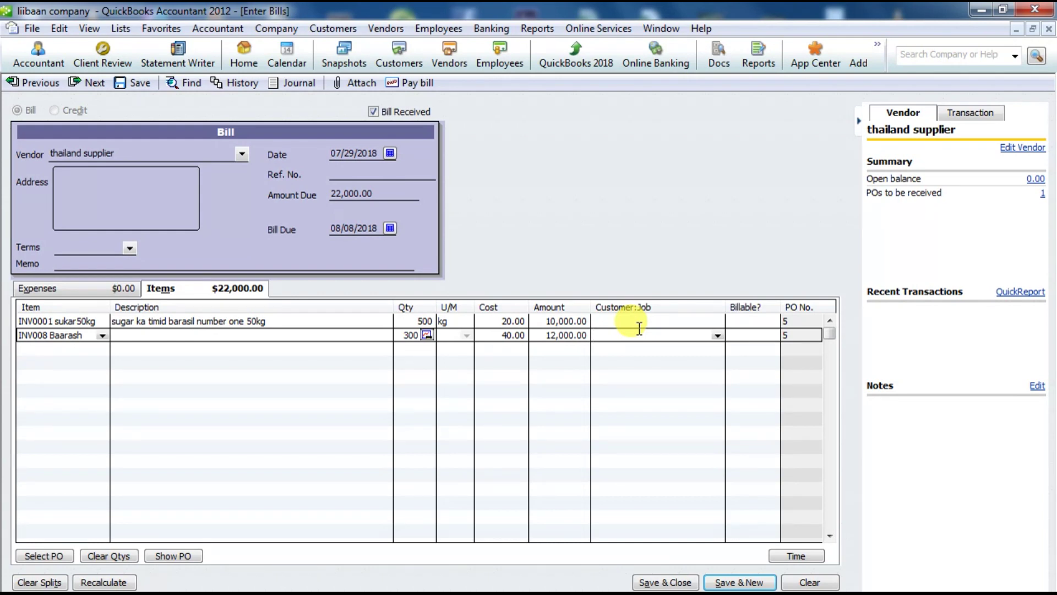
Enter the memo "100 baa dhiman boorashka" and the reference number 09889 on the bill
left_click(223, 261)
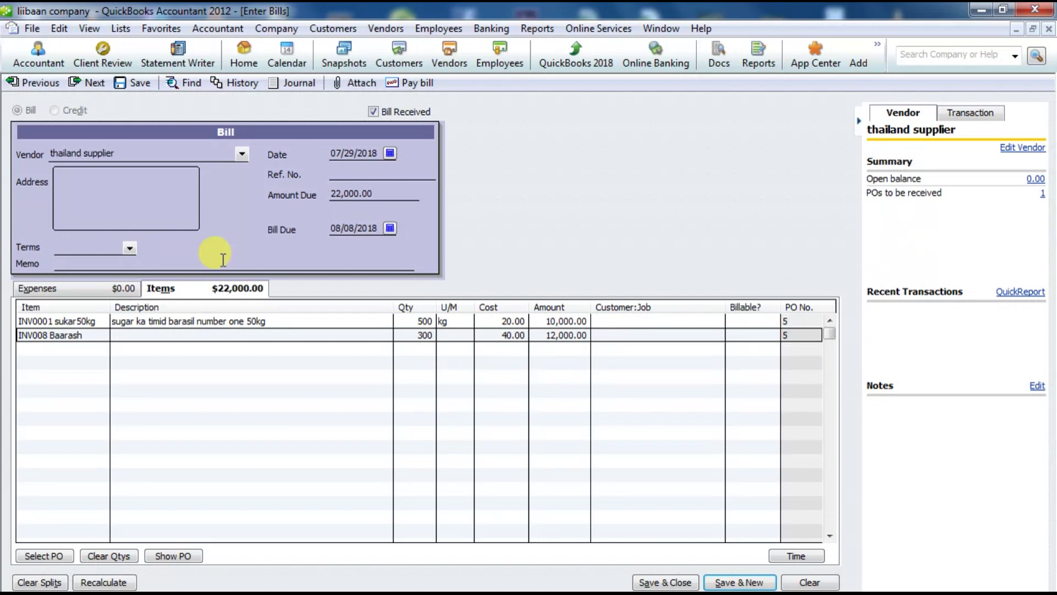
type("100")
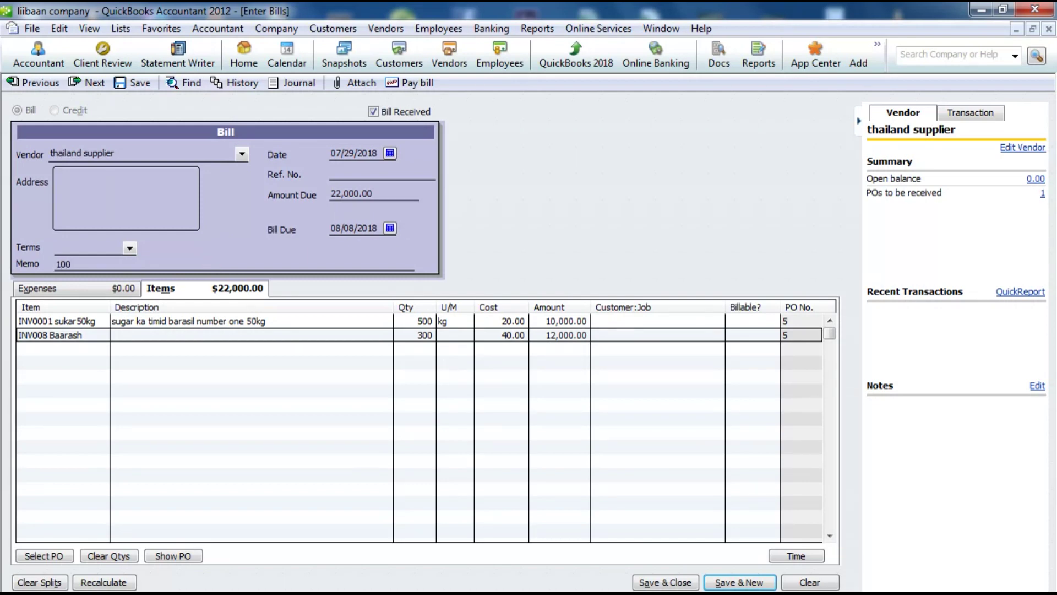
type(" baa dhiman boorashka")
left_click(382, 177)
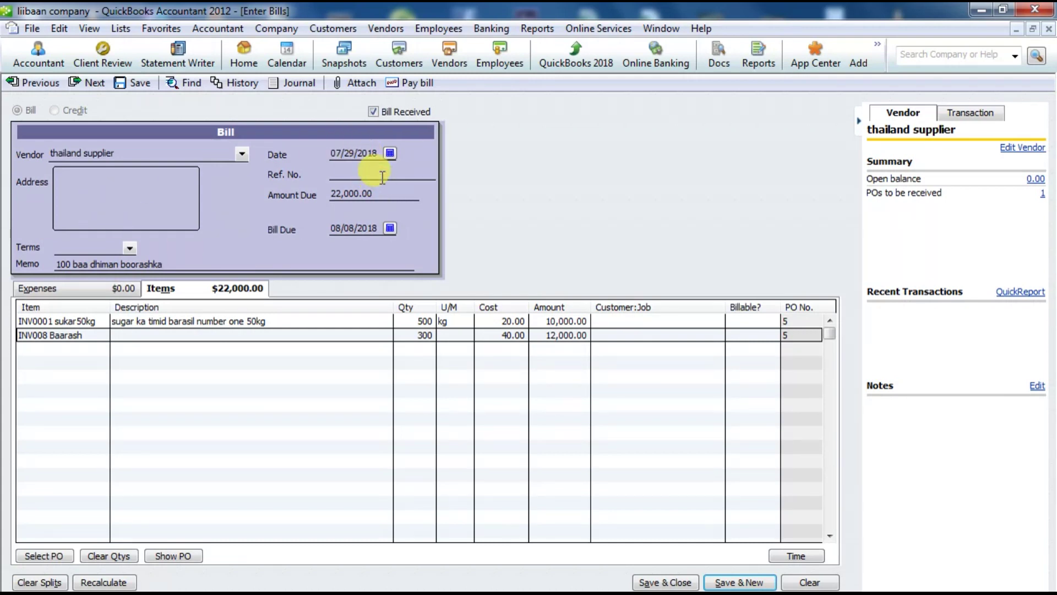
type("09889")
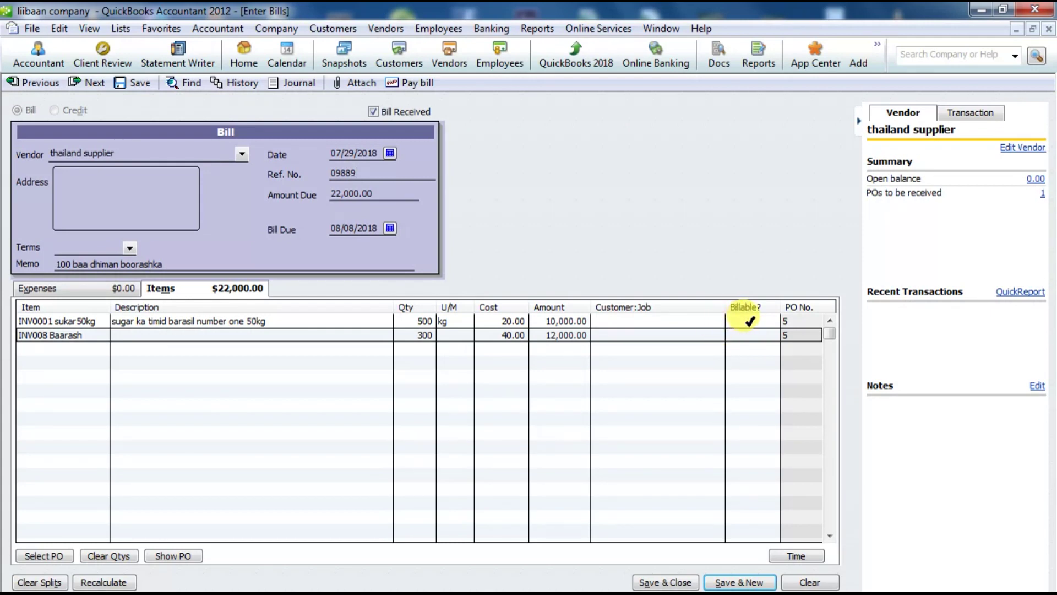
Save the thailand supplier bill and close it
left_click(750, 321)
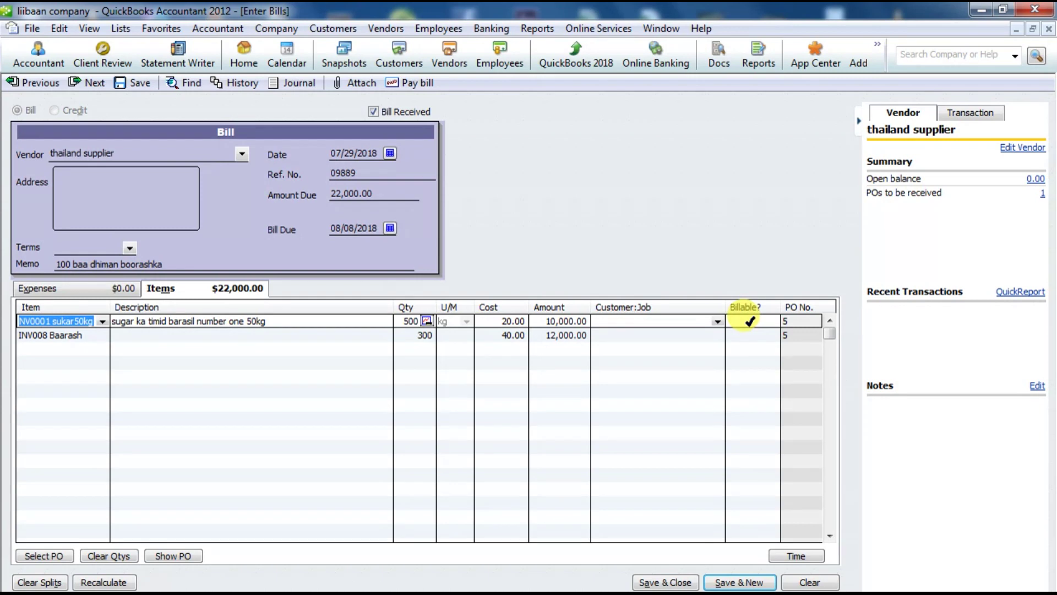
left_click(750, 333)
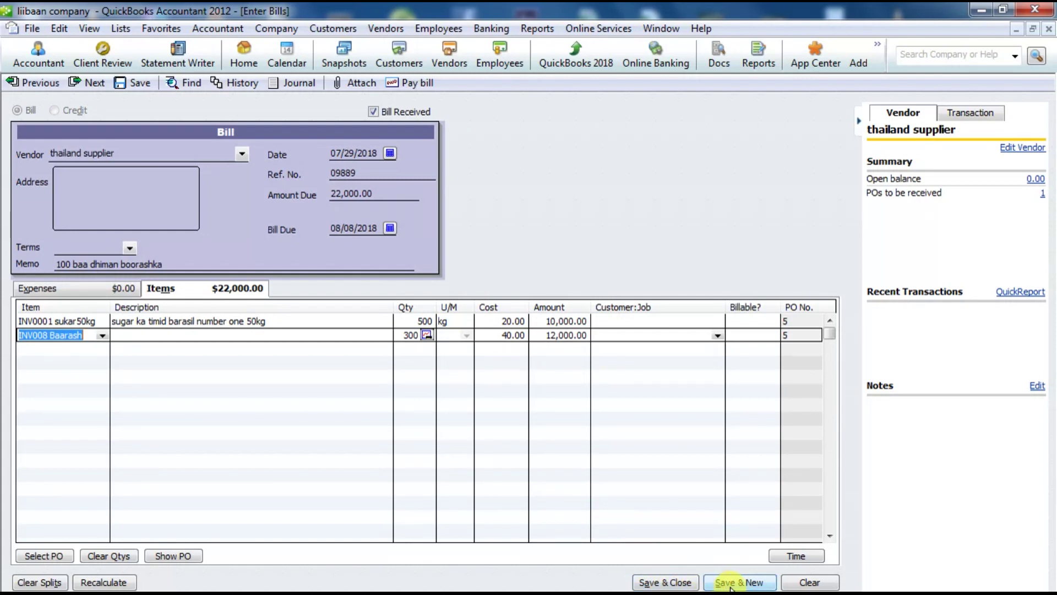
left_click(673, 583)
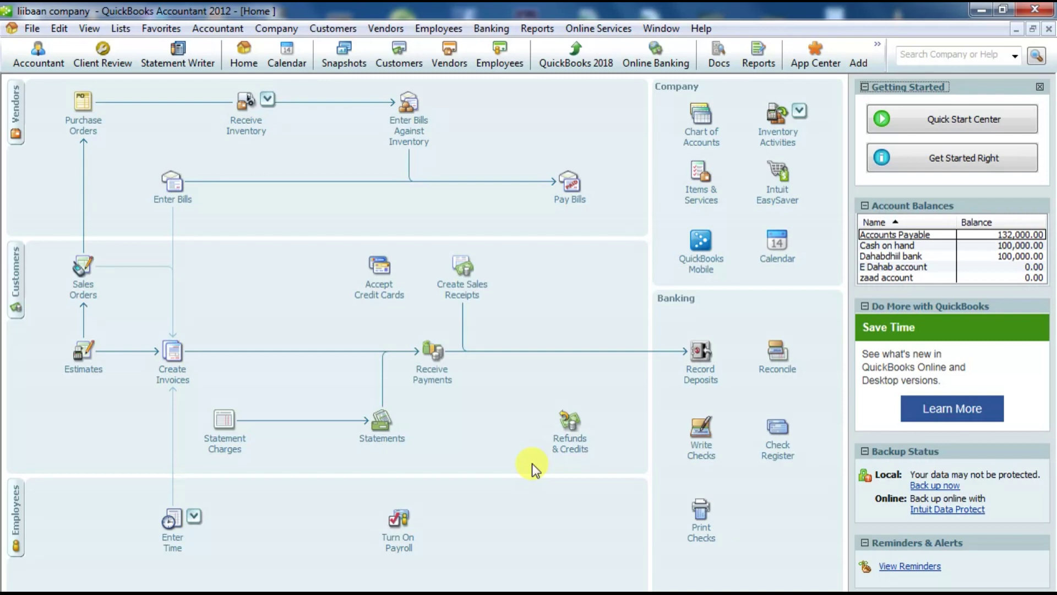
Start another inventory receipt with a bill for the vendor thailand supplier
left_click(267, 99)
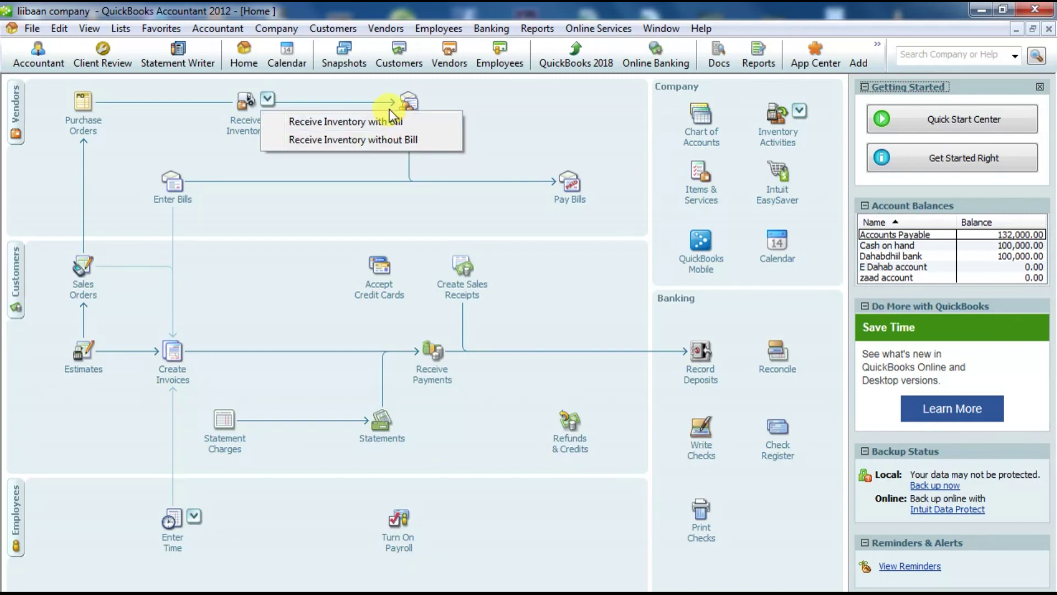
left_click(357, 120)
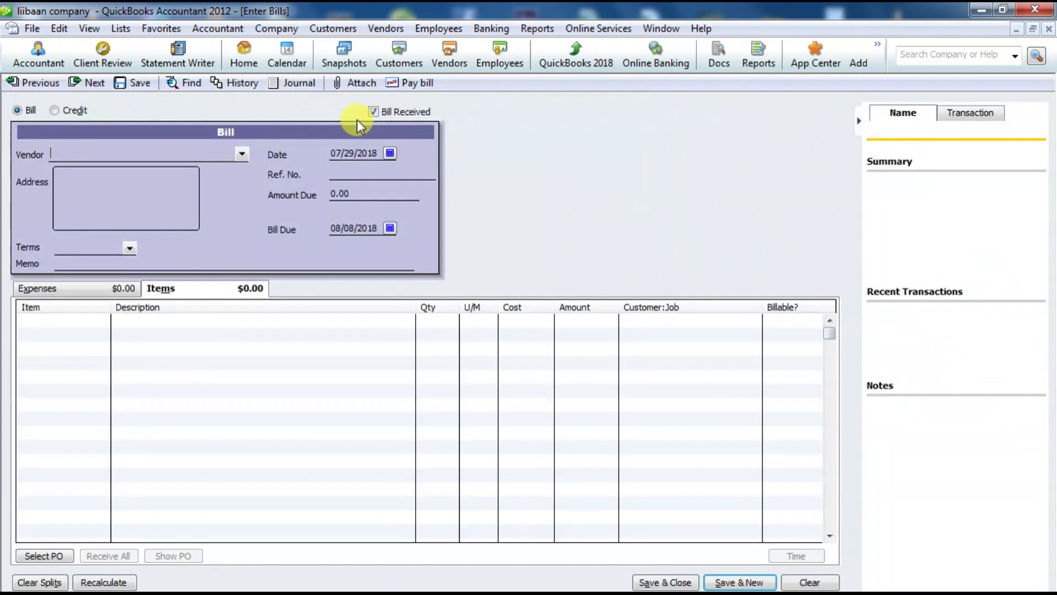
left_click(242, 154)
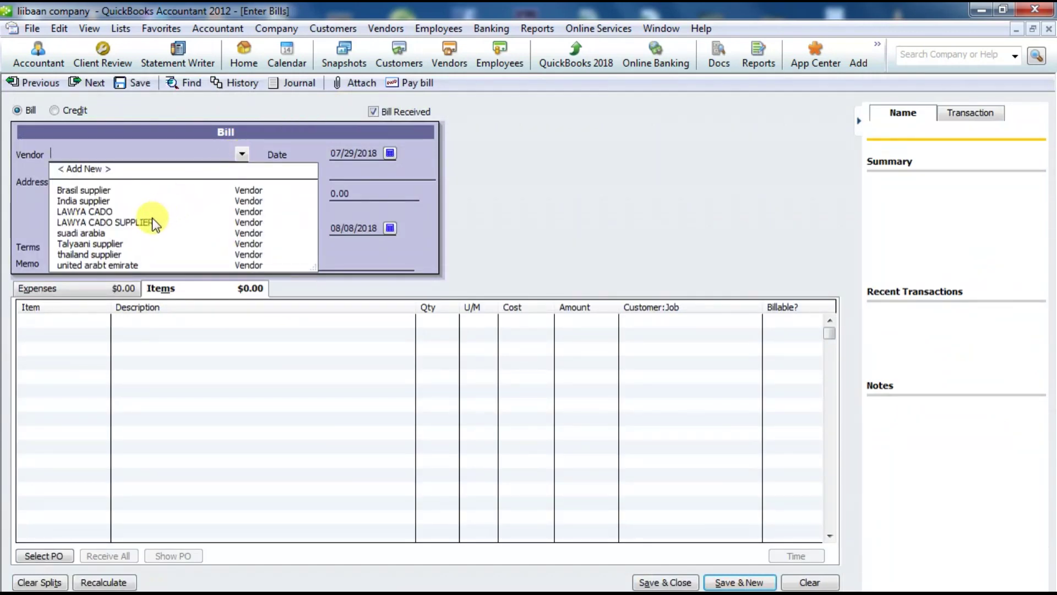
left_click(113, 254)
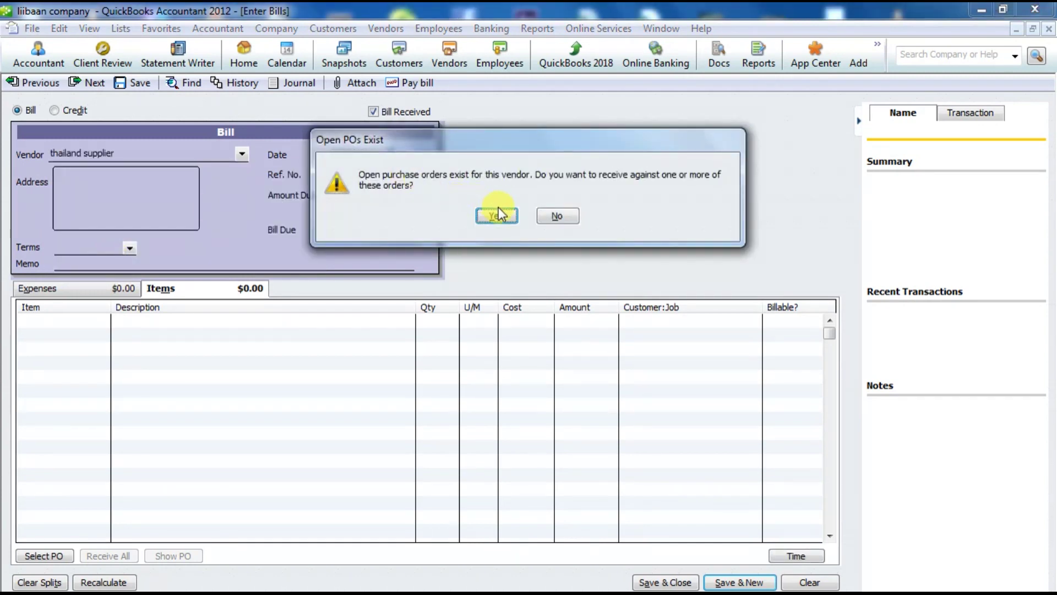
Receive the remaining items from the vendor's open purchase order dated 03/17/2018 on the new bill
left_click(497, 217)
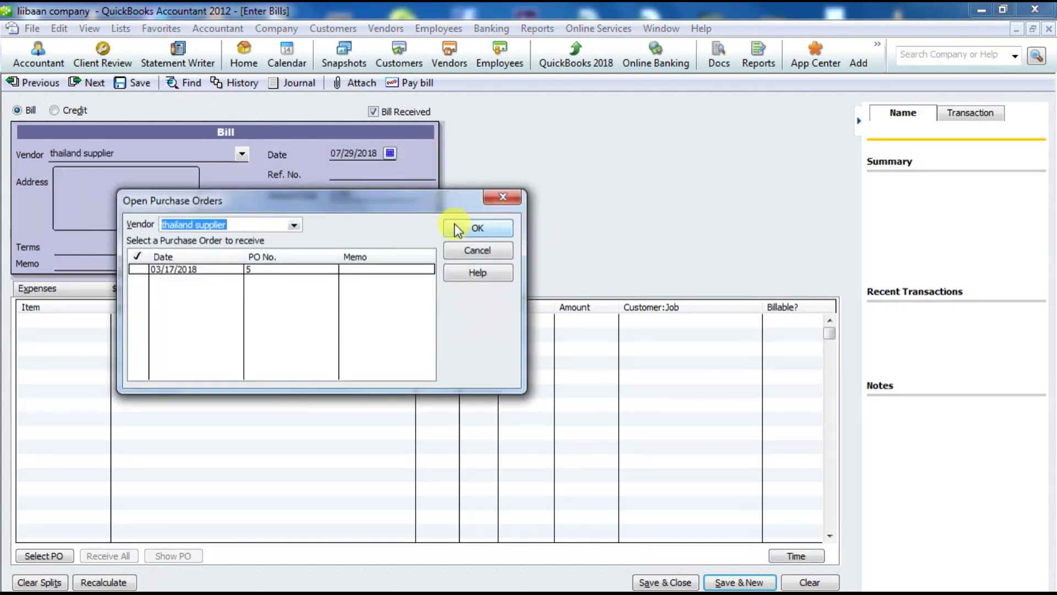
left_click(138, 269)
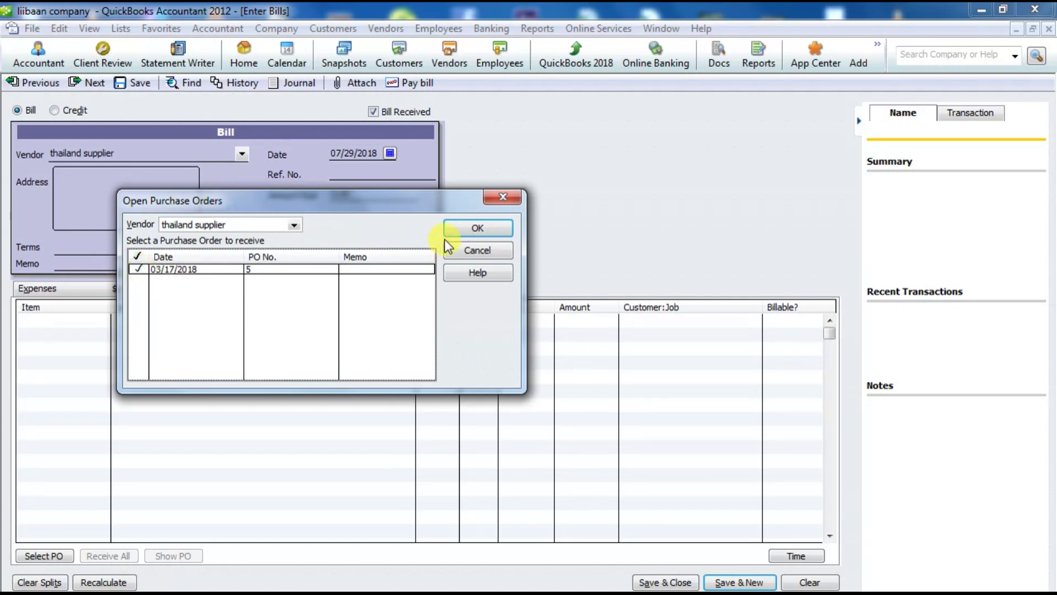
left_click(467, 230)
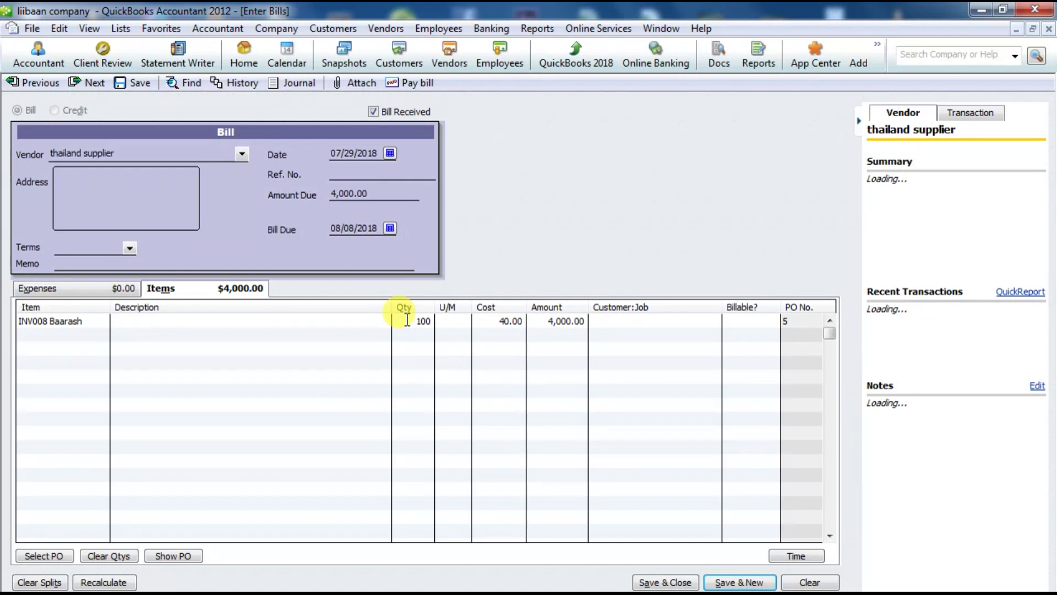
Describe the INV008 Baarash line as "alaabtii wey timid" and enter the bill memo "boqolkii dhinaa wan helay"
left_click(295, 320)
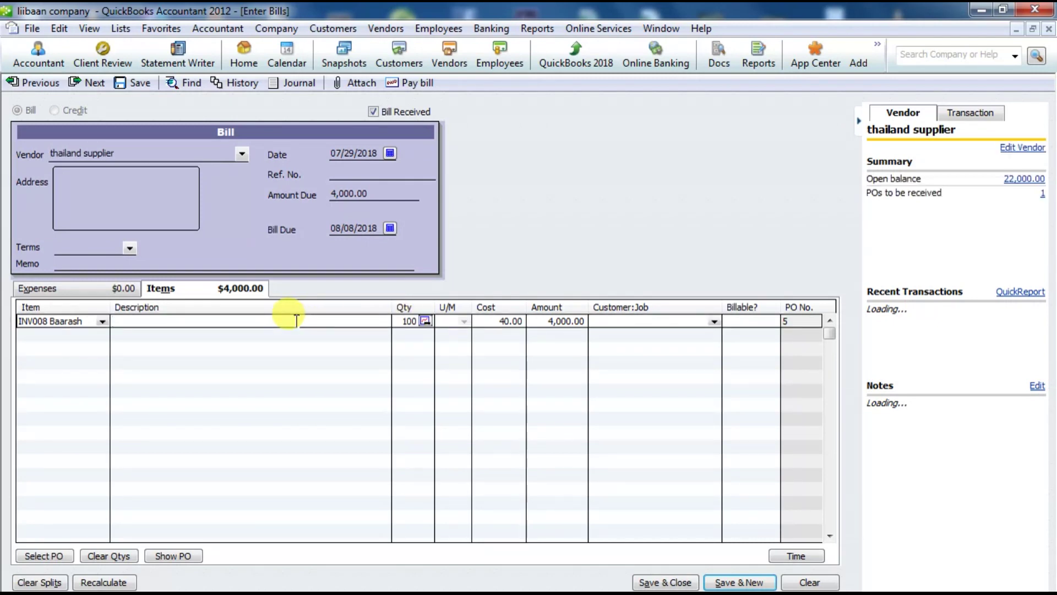
type("alaab")
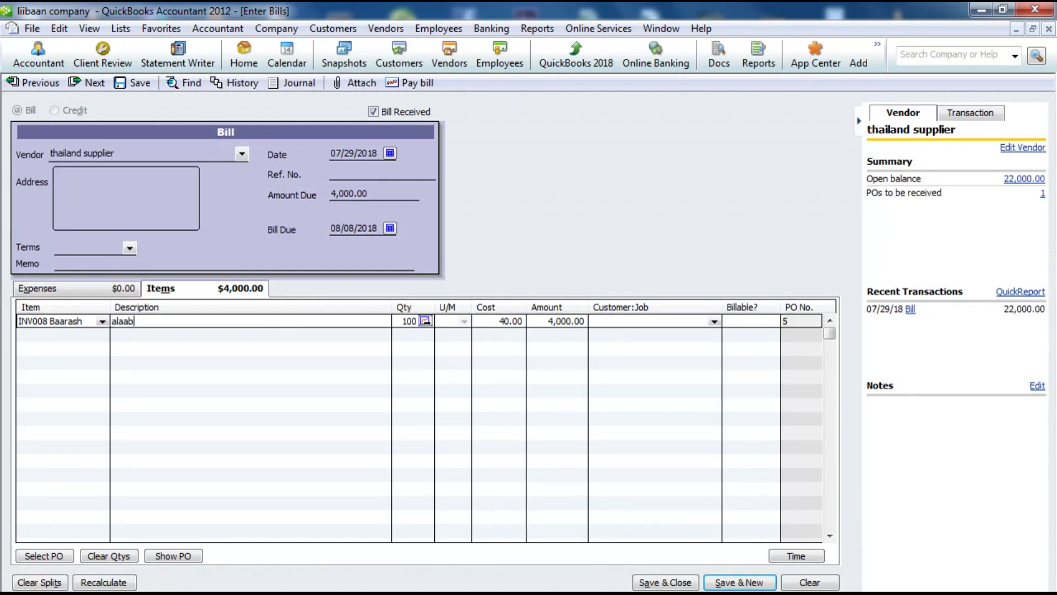
type("tii wey timid")
left_click(223, 257)
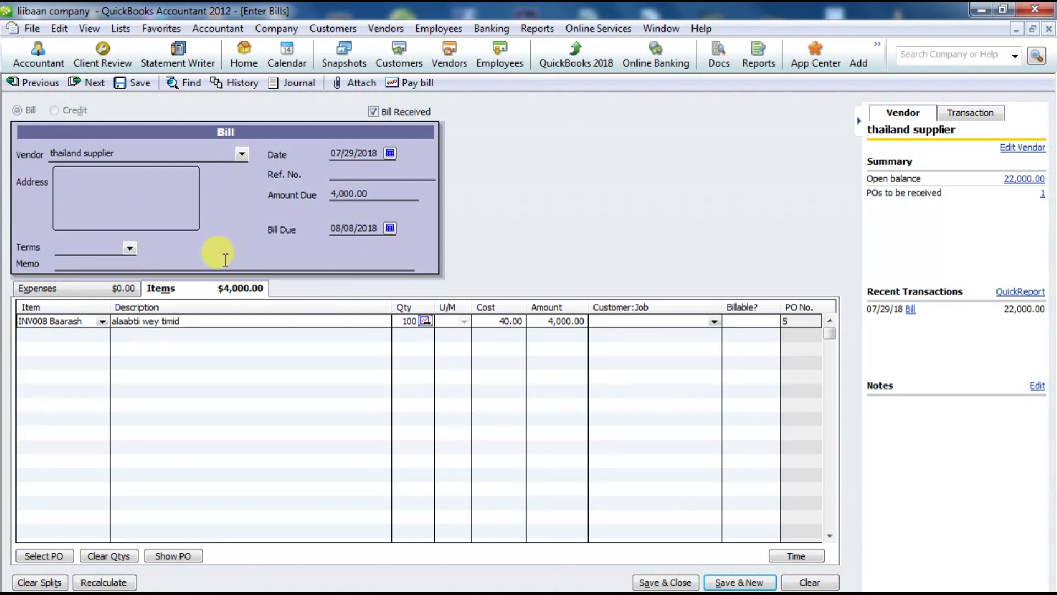
type("boq")
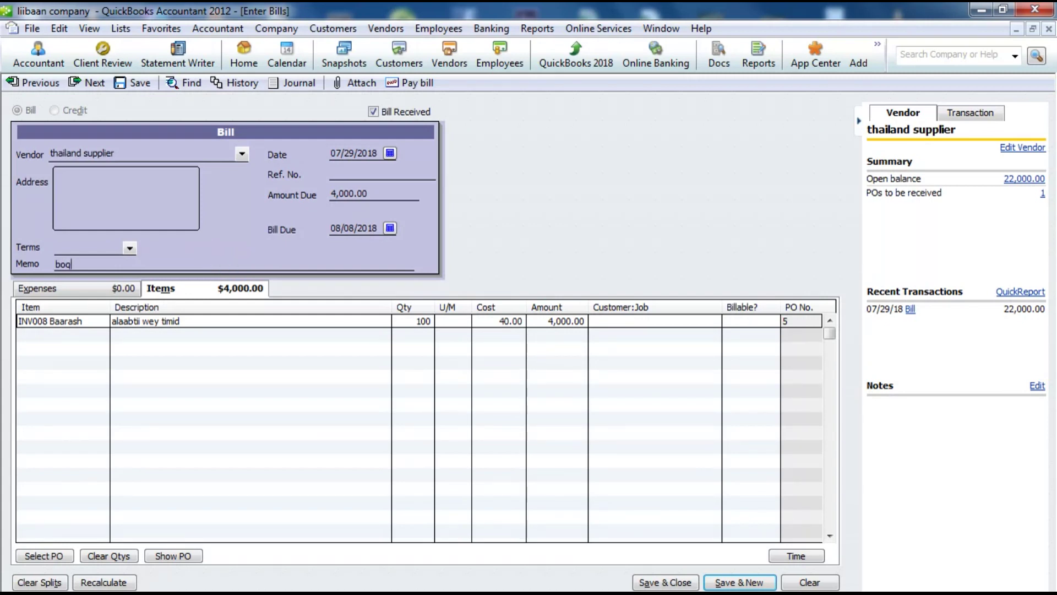
type("olkii dhinaa wan helay")
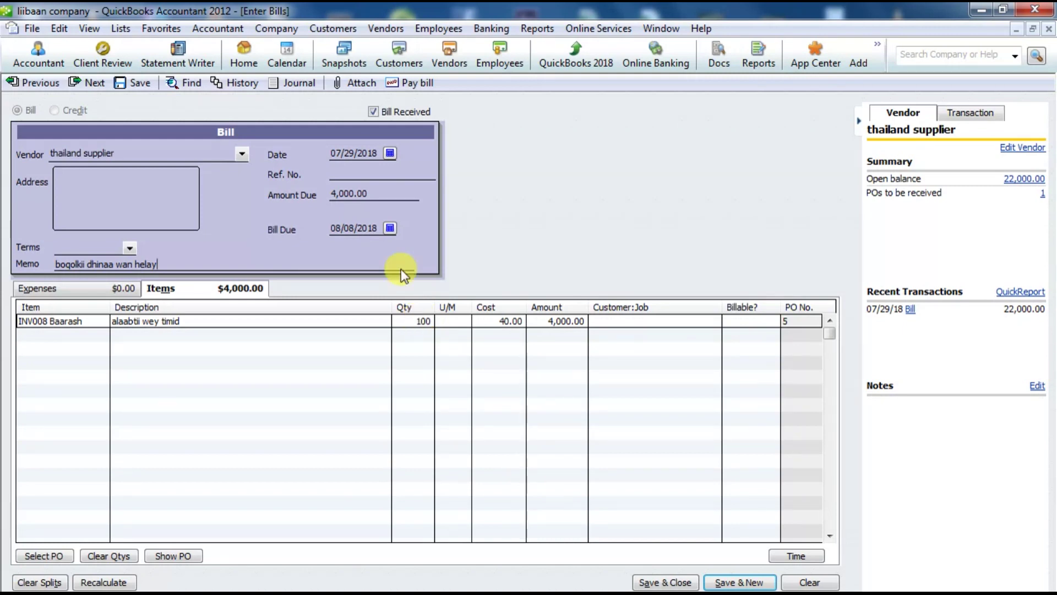
Enter the reference number 778865 on the thailand supplier bill, then save and close it
left_click(396, 172)
type("778865")
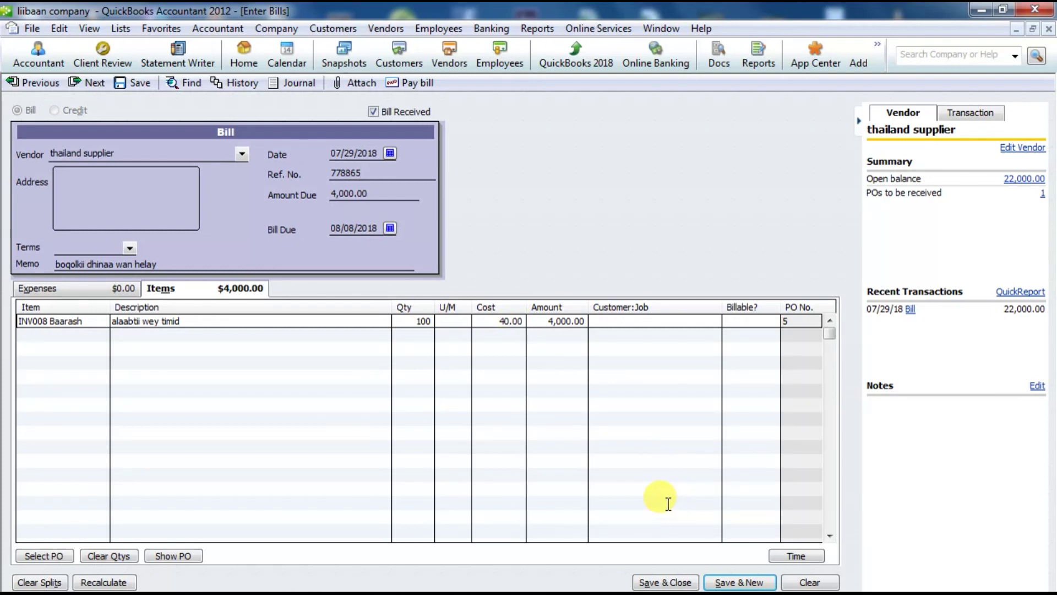
left_click(658, 583)
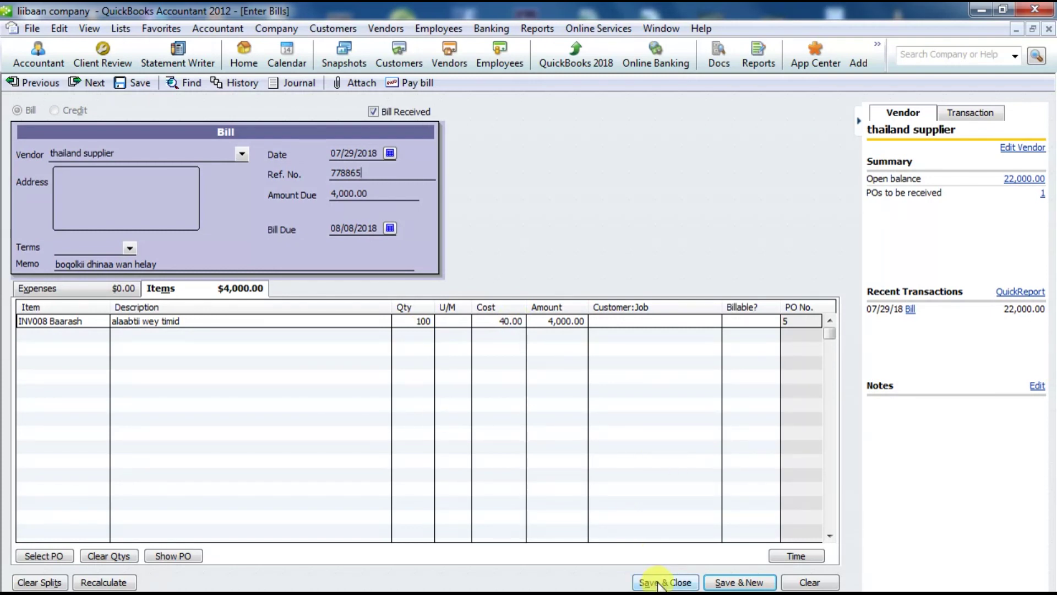
left_click(658, 583)
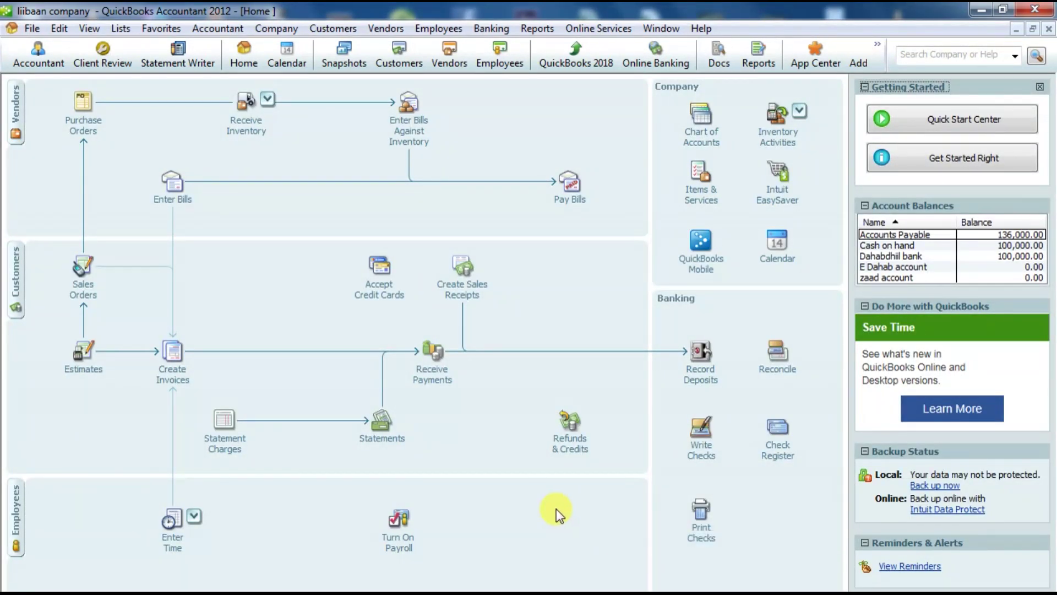
Start another inventory receipt with a bill
left_click(268, 101)
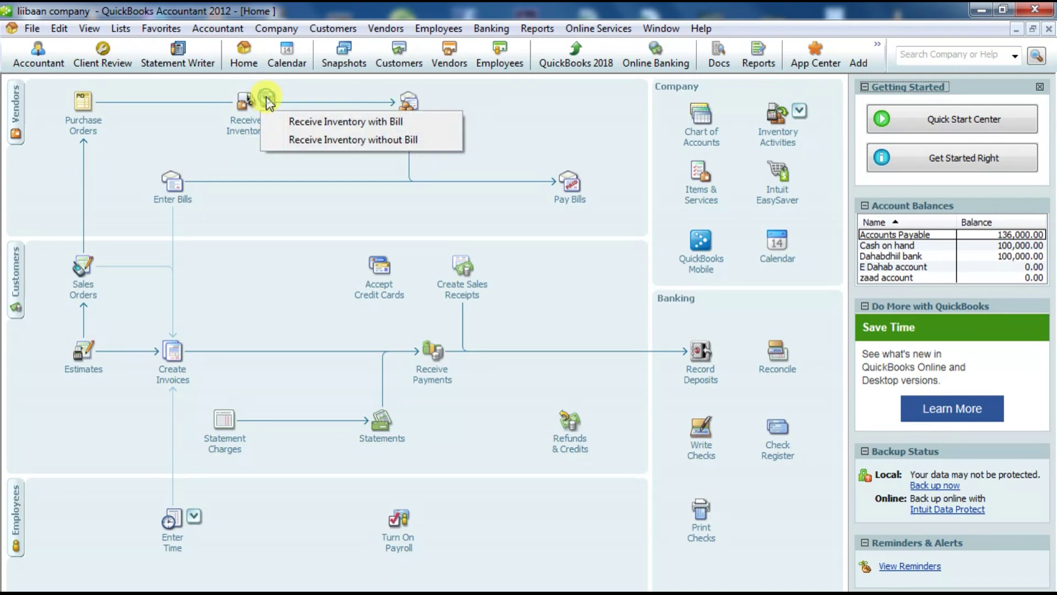
left_click(319, 121)
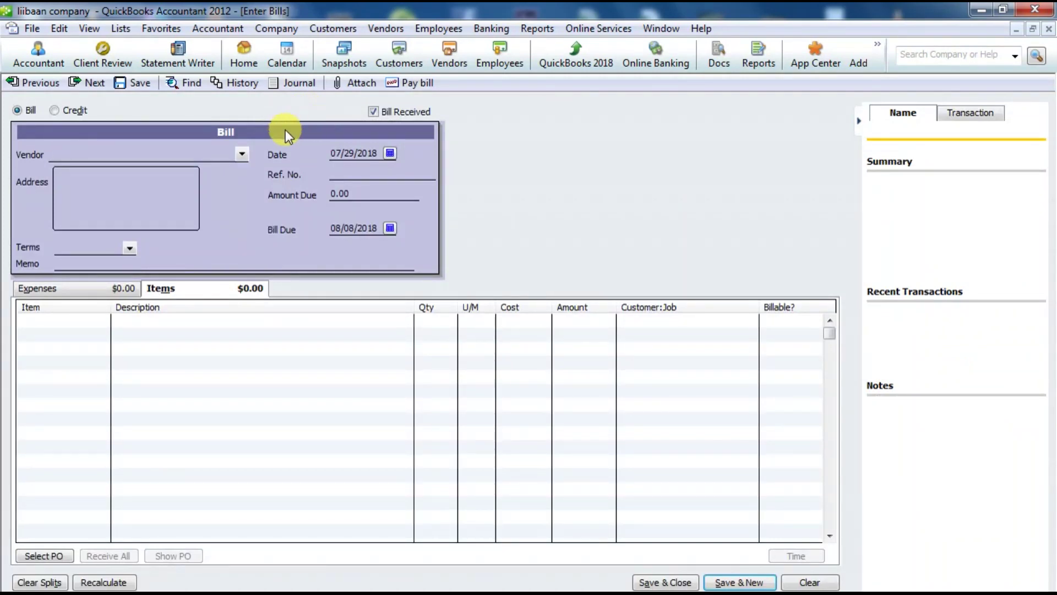
Try India supplier, LAWYA CADO and LAWYA CADO SUPPLIER in turn as the bill's vendor
left_click(241, 155)
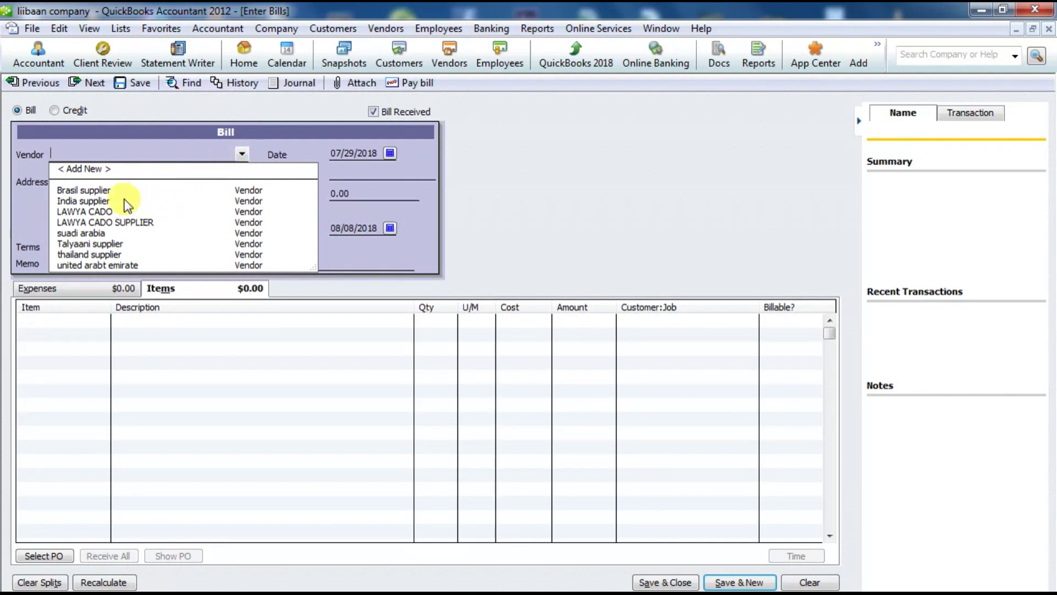
left_click(109, 201)
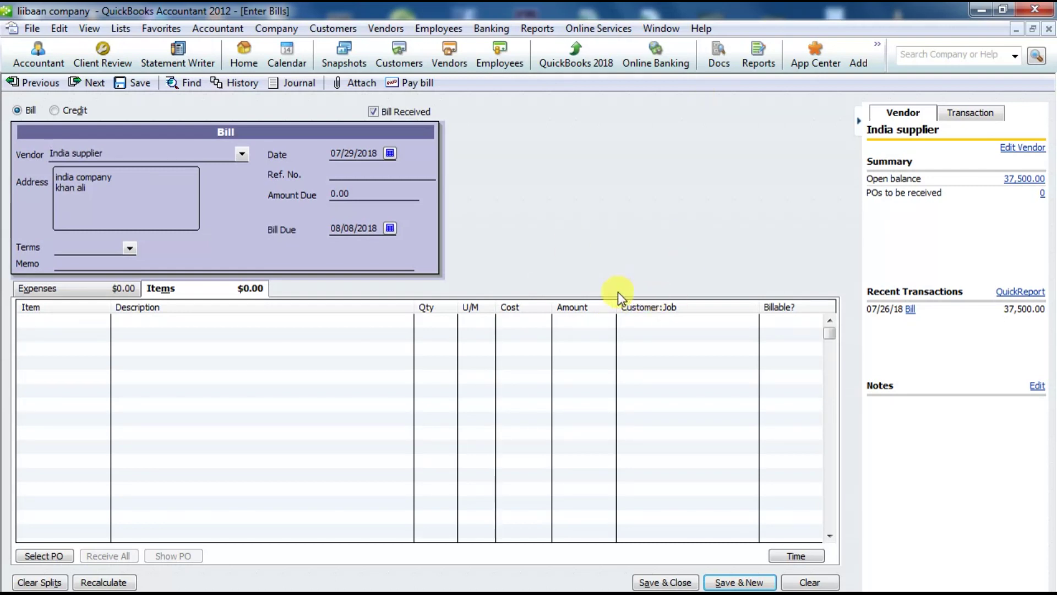
left_click(239, 153)
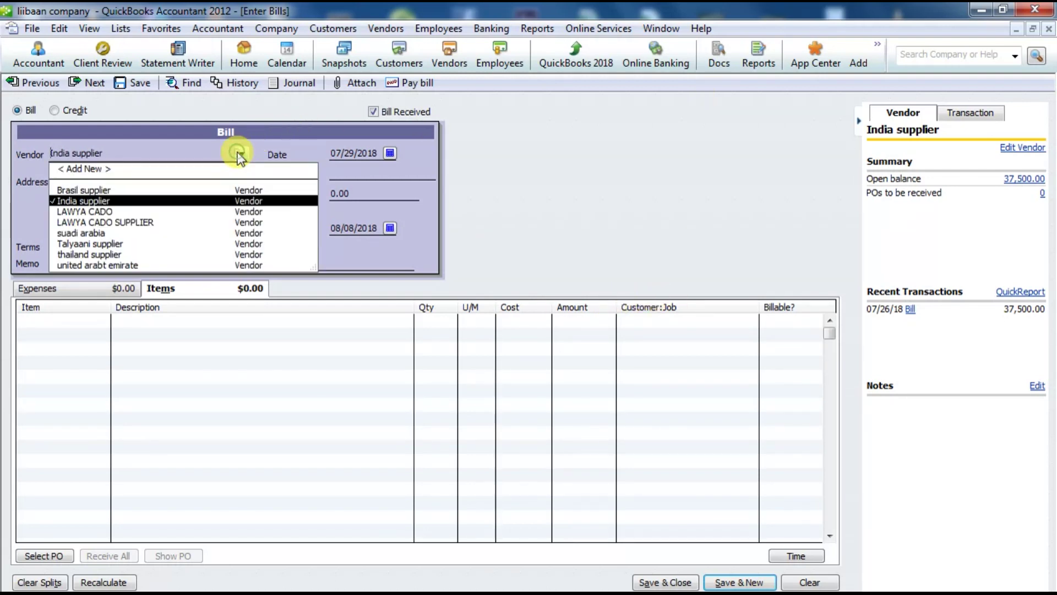
left_click(88, 211)
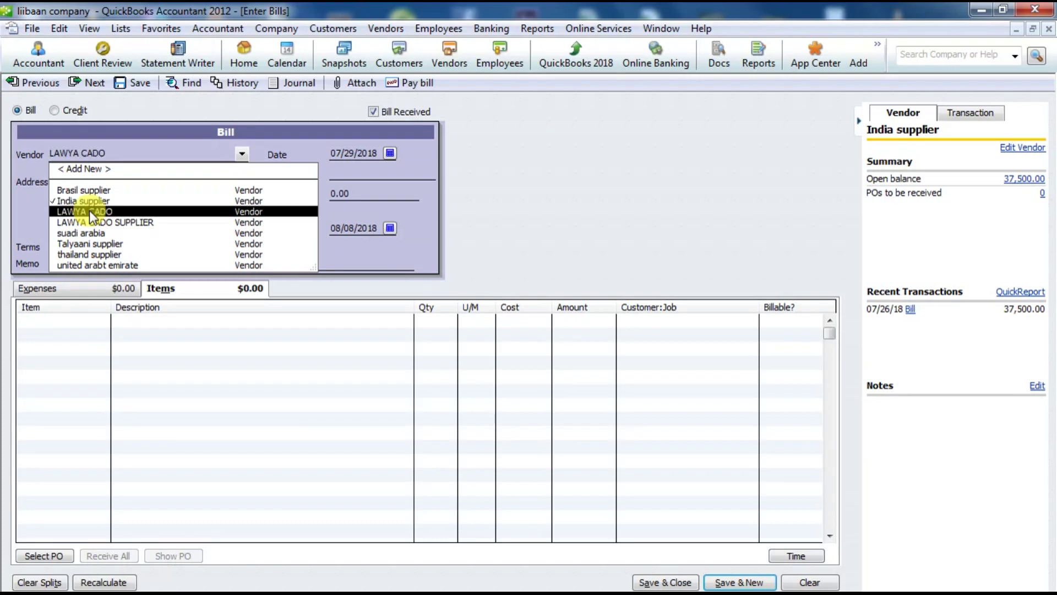
left_click(242, 154)
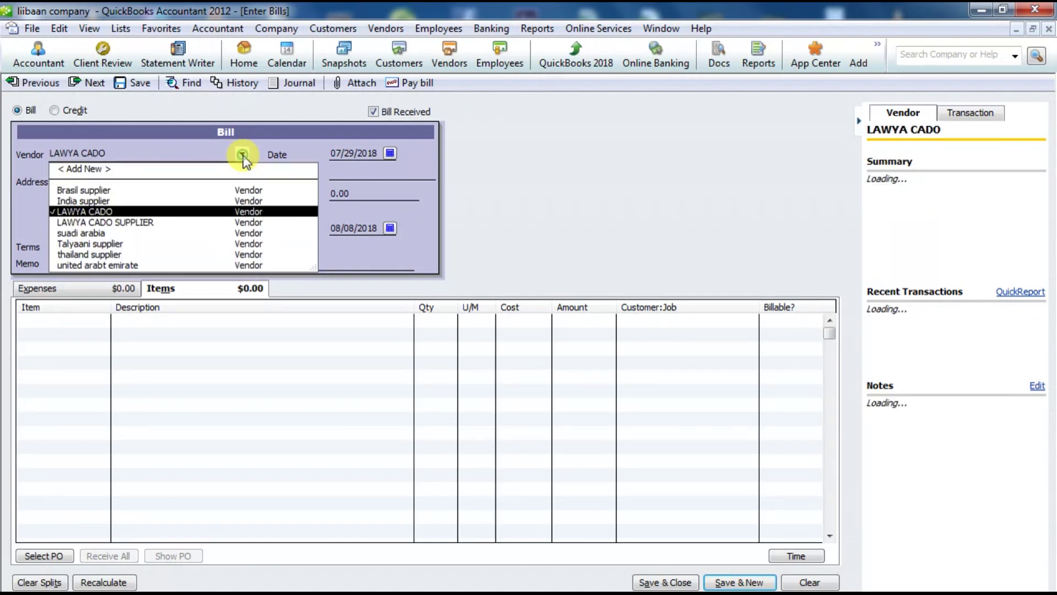
left_click(113, 223)
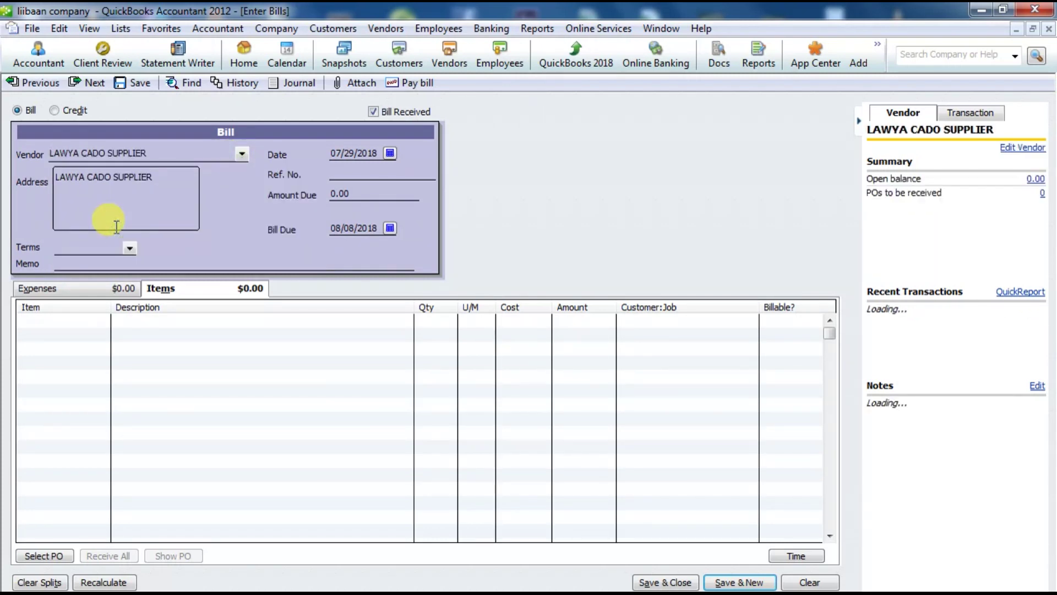
Set the bill's vendor to Talyaani supplier and receive against its open purchase order dated 03/17/2018
left_click(242, 154)
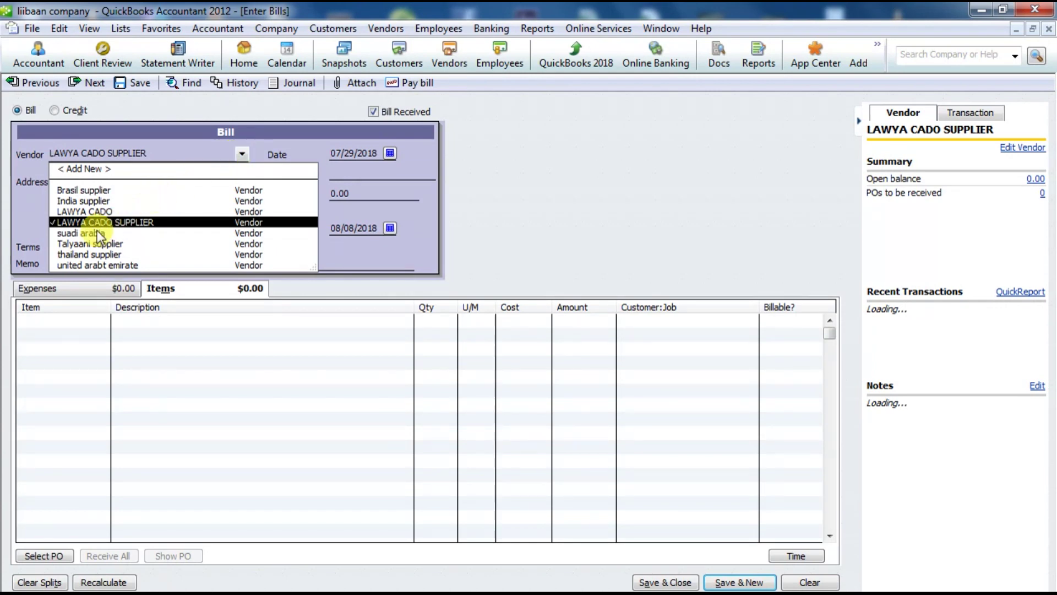
left_click(89, 244)
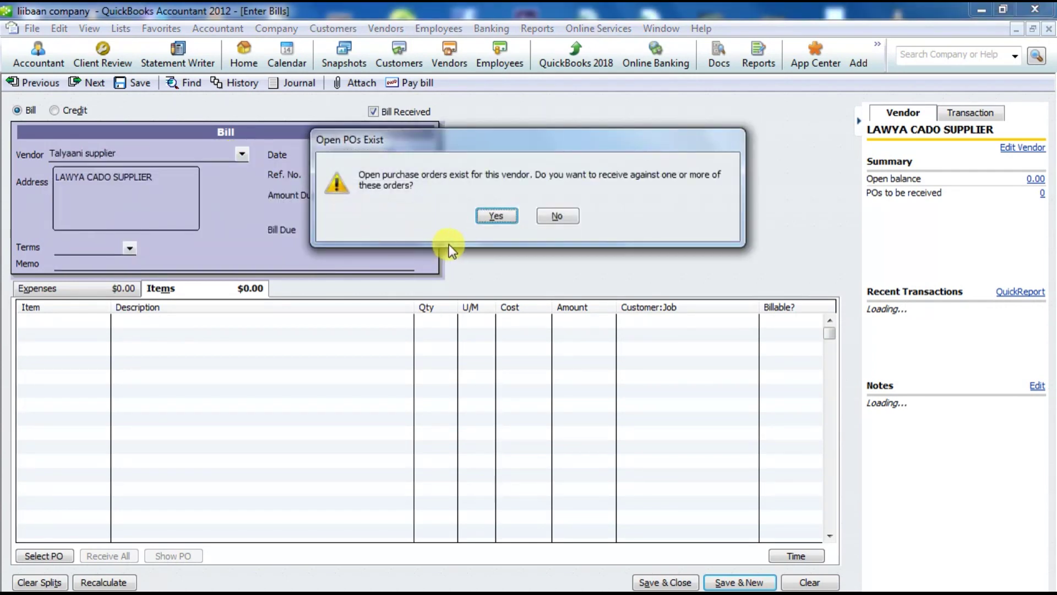
left_click(487, 215)
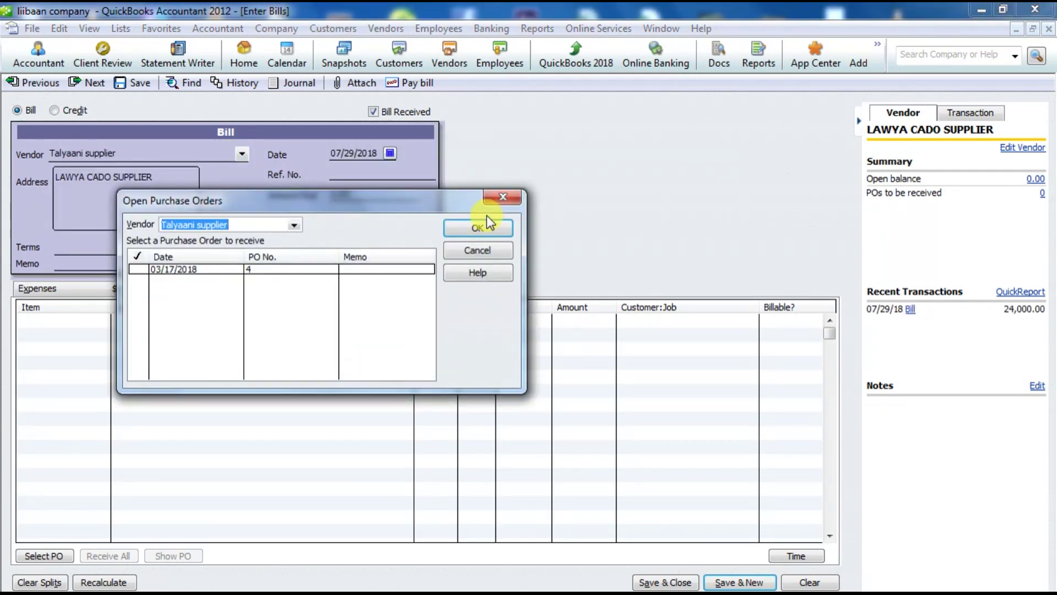
left_click(137, 269)
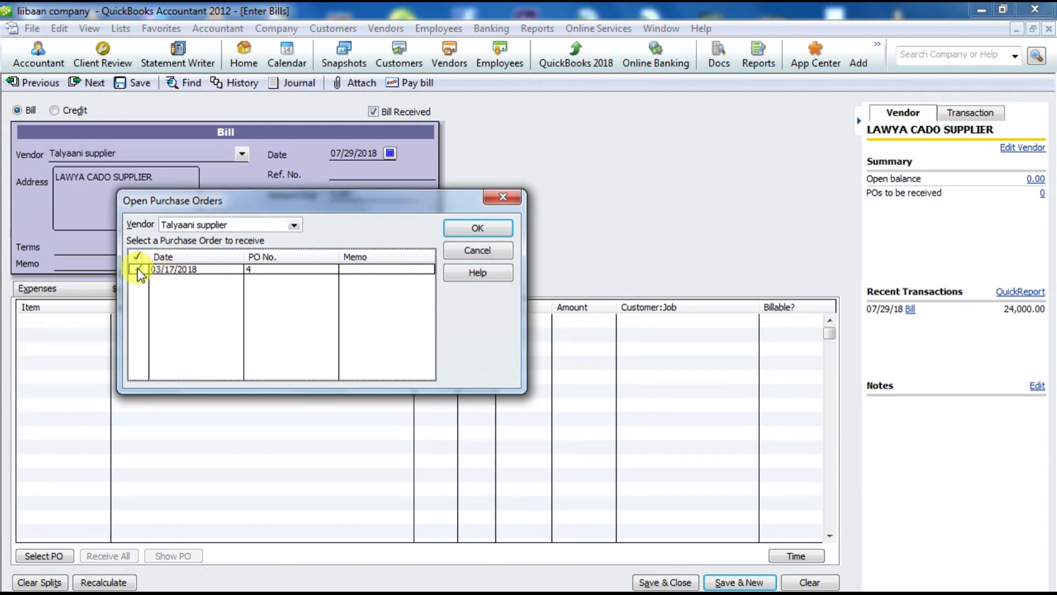
left_click(471, 229)
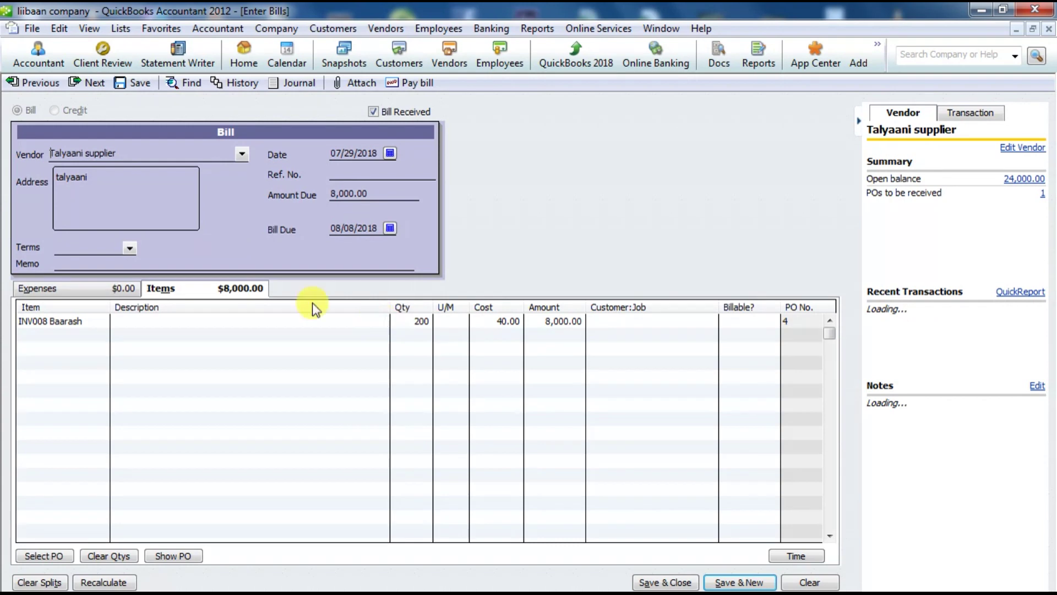
Enter the reference number y7854 on the Talyaani supplier bill, then save and close it
left_click(178, 265)
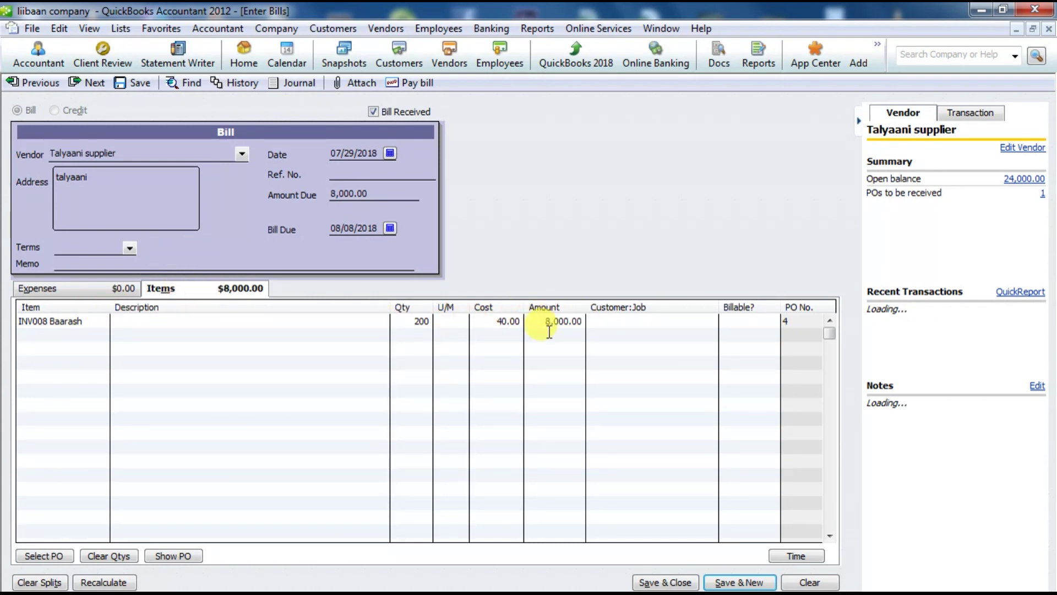
left_click(381, 174)
type("y7854")
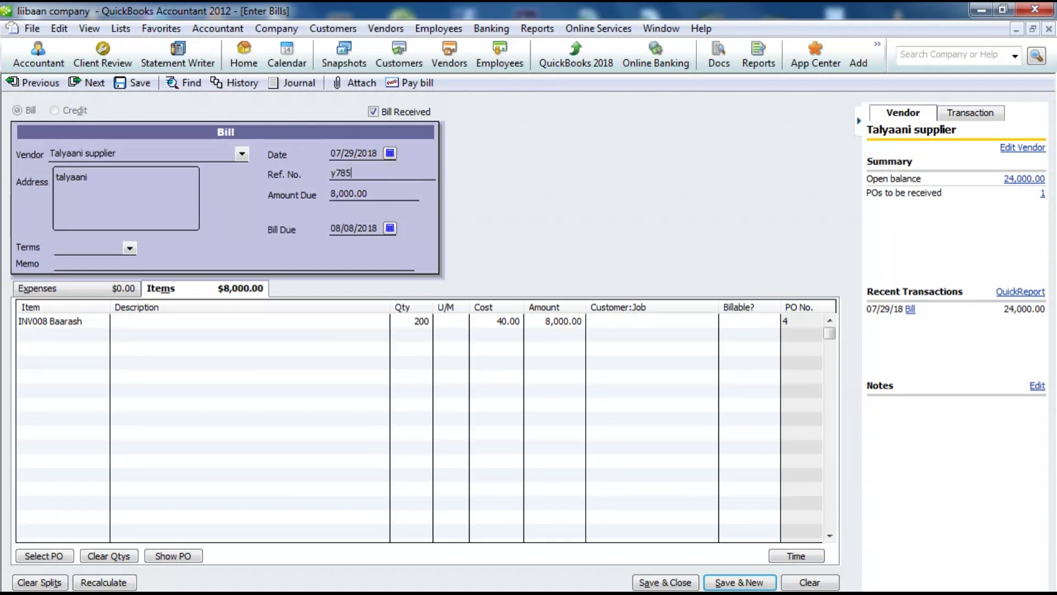
left_click(181, 264)
left_click(676, 583)
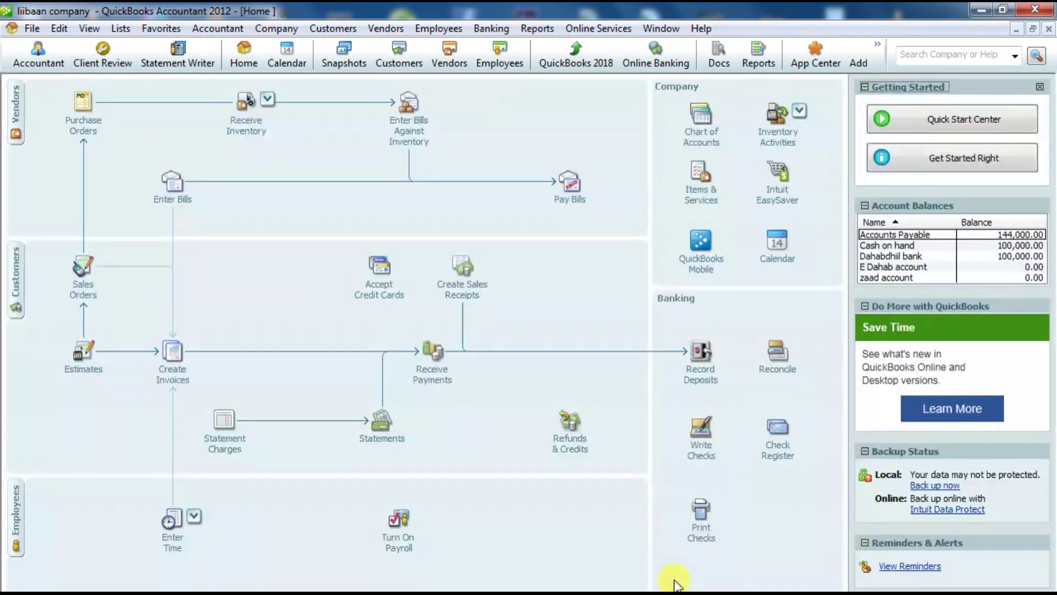